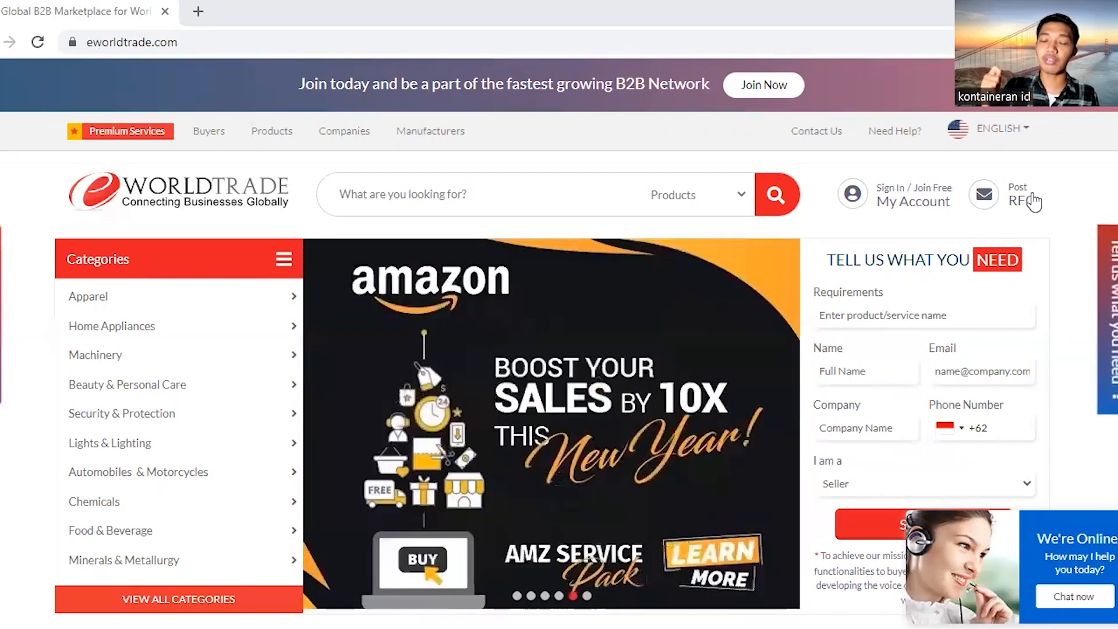
Open the Join Free sign-up popup with Supplier as the account type
click(944, 214)
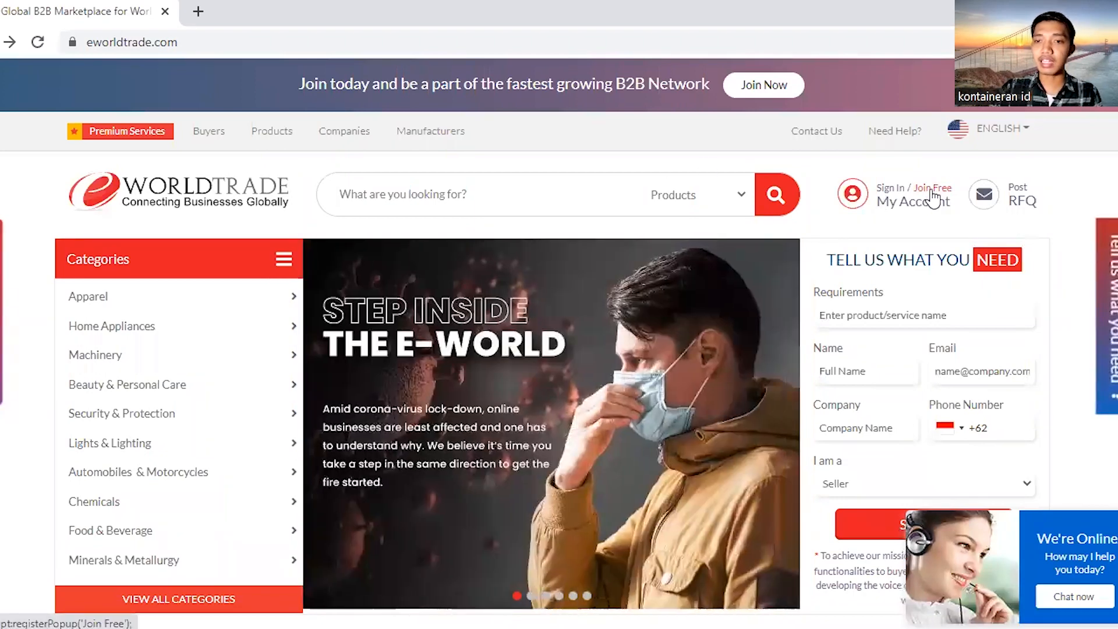
click(931, 190)
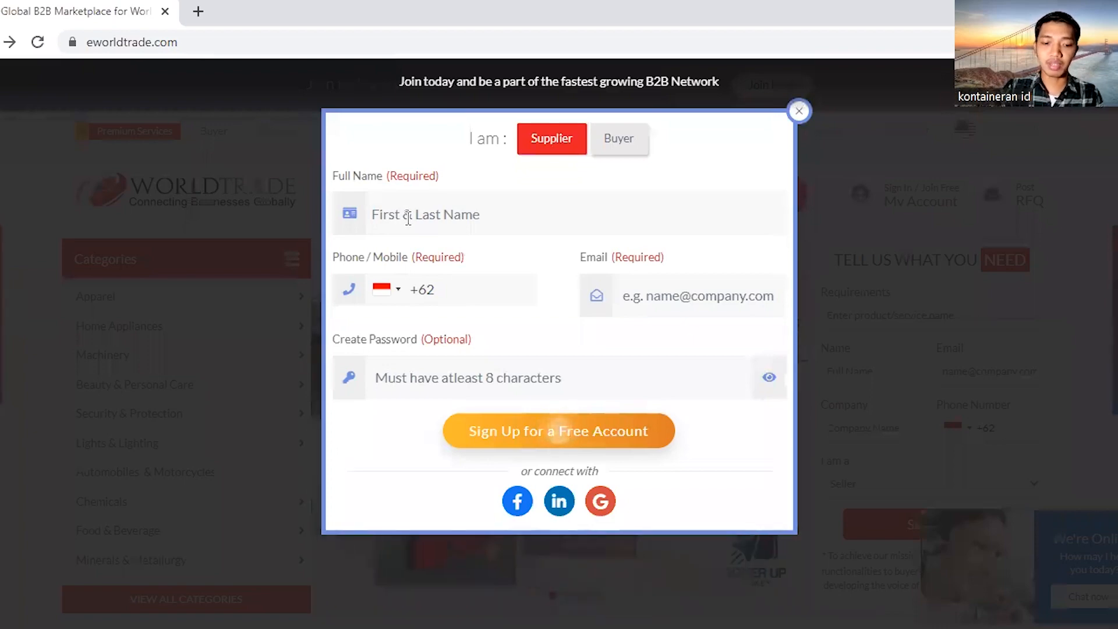
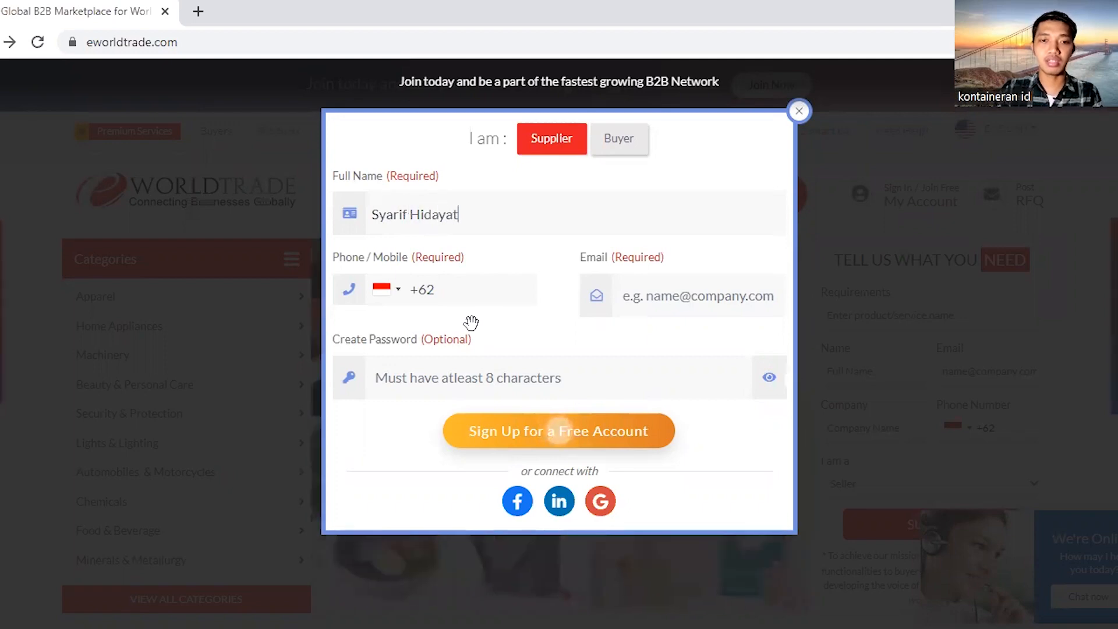
Enter the user's full name, phone, e-mail and password, then submit the free supplier registration
click(490, 294)
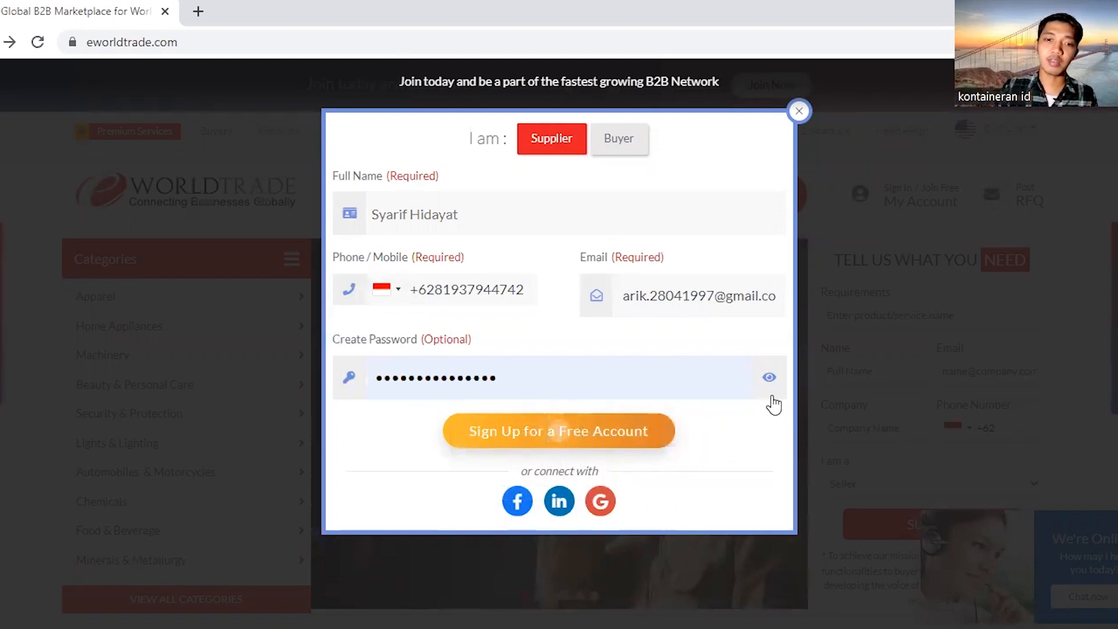
click(558, 444)
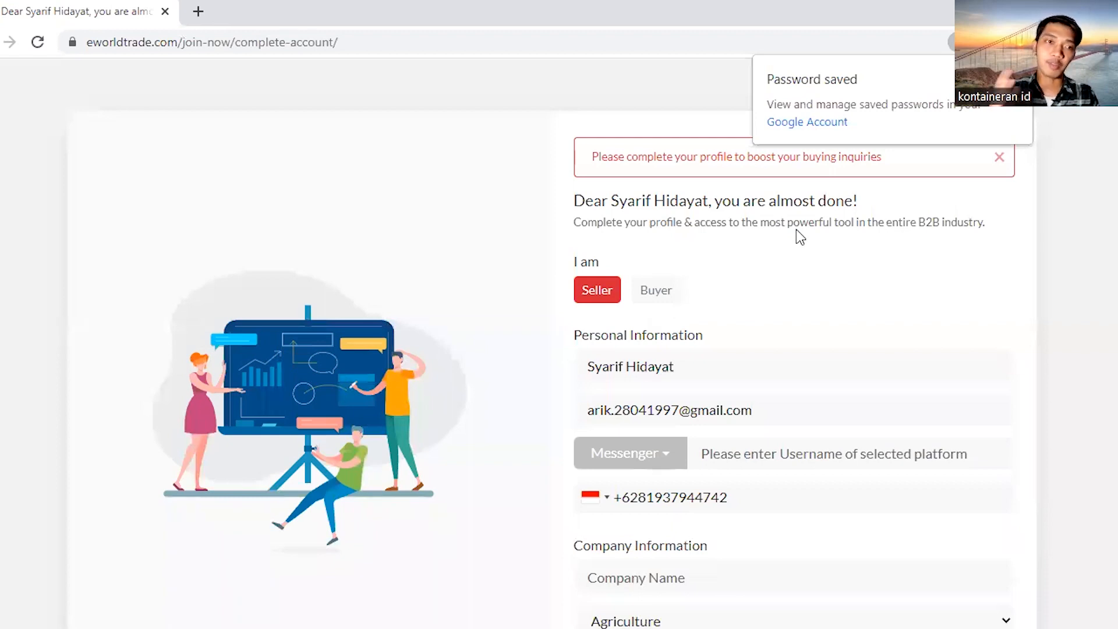
Submit the completed seller signup details and reach the 'Tell suppliers what you need' RFQ page
scroll(746, 298, down, 3)
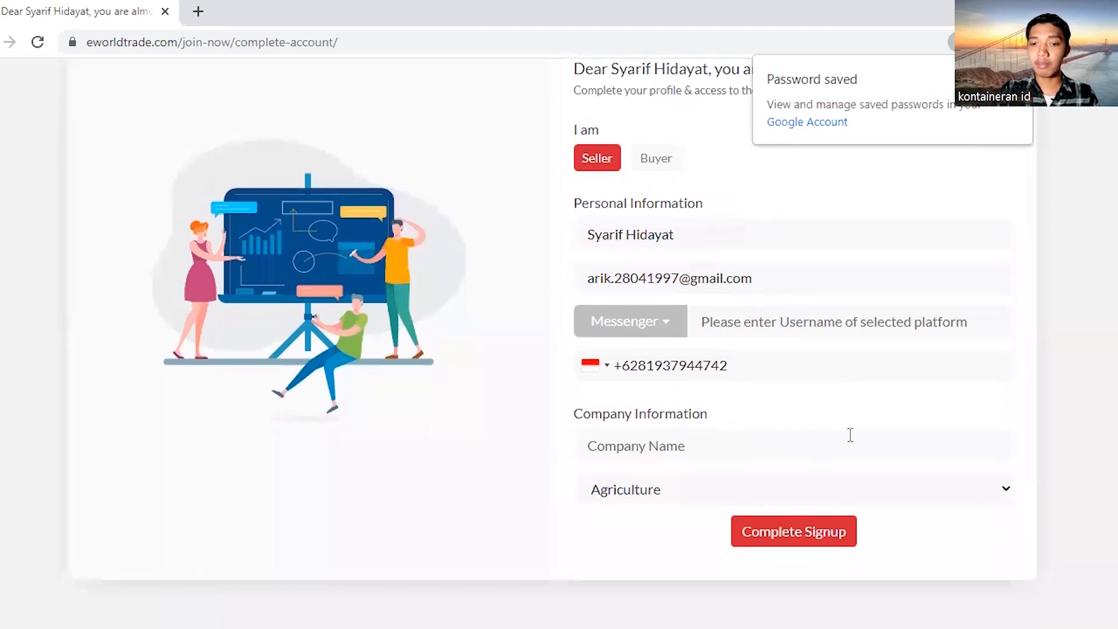
click(815, 539)
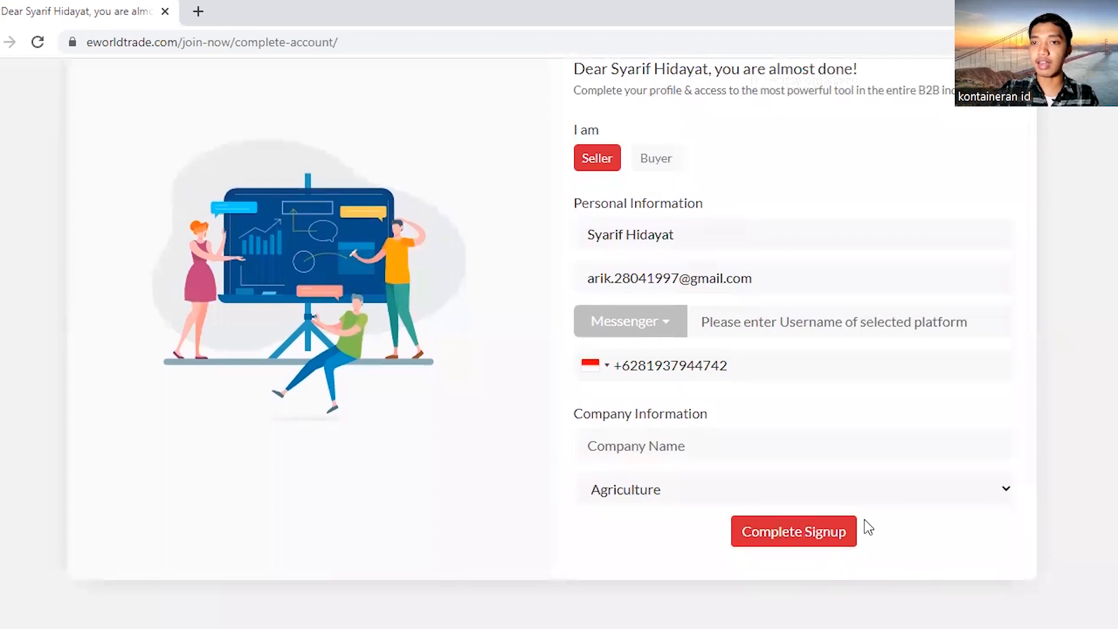
click(748, 412)
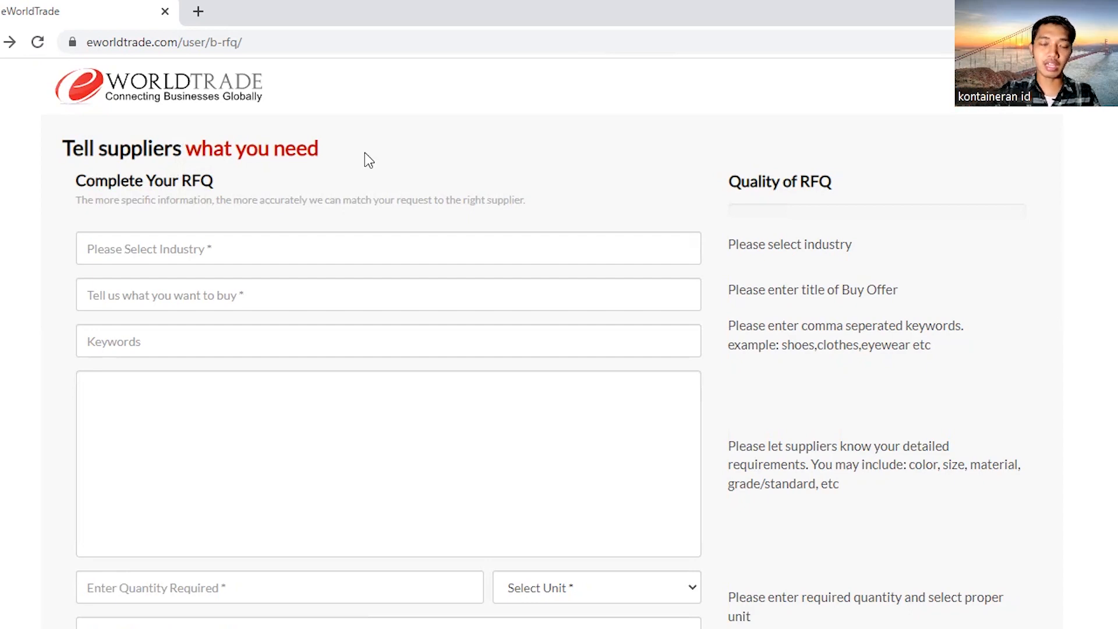
Leave the RFQ form via the eWorldTrade logo, returning to the home page signed in
scroll(387, 282, down, 3)
scroll(382, 284, up, 3)
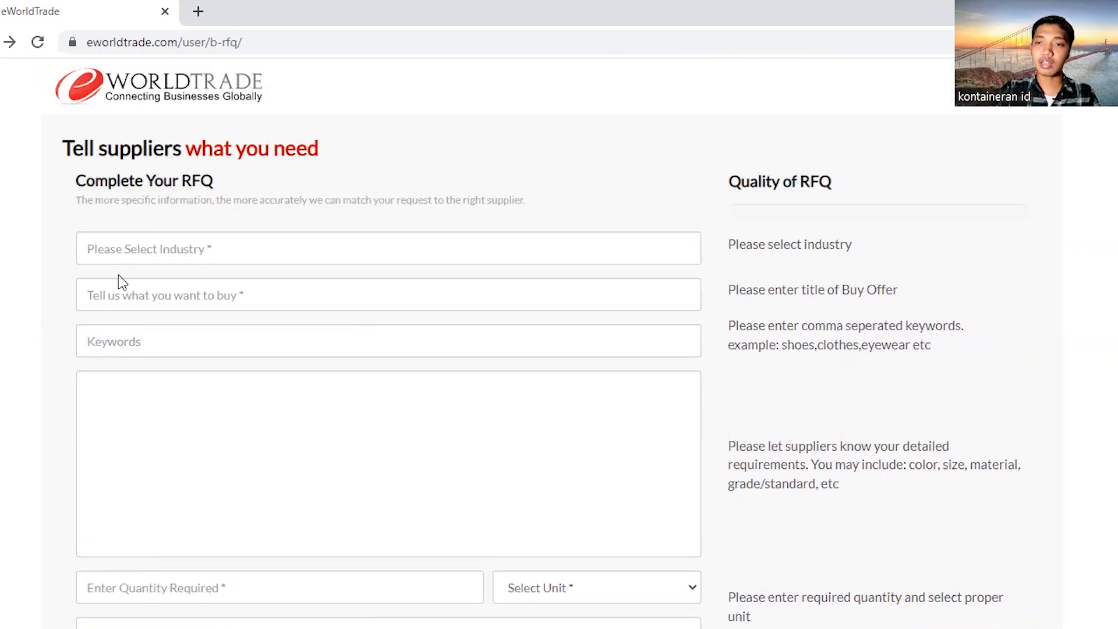
scroll(174, 316, down, 3)
scroll(160, 268, up, 3)
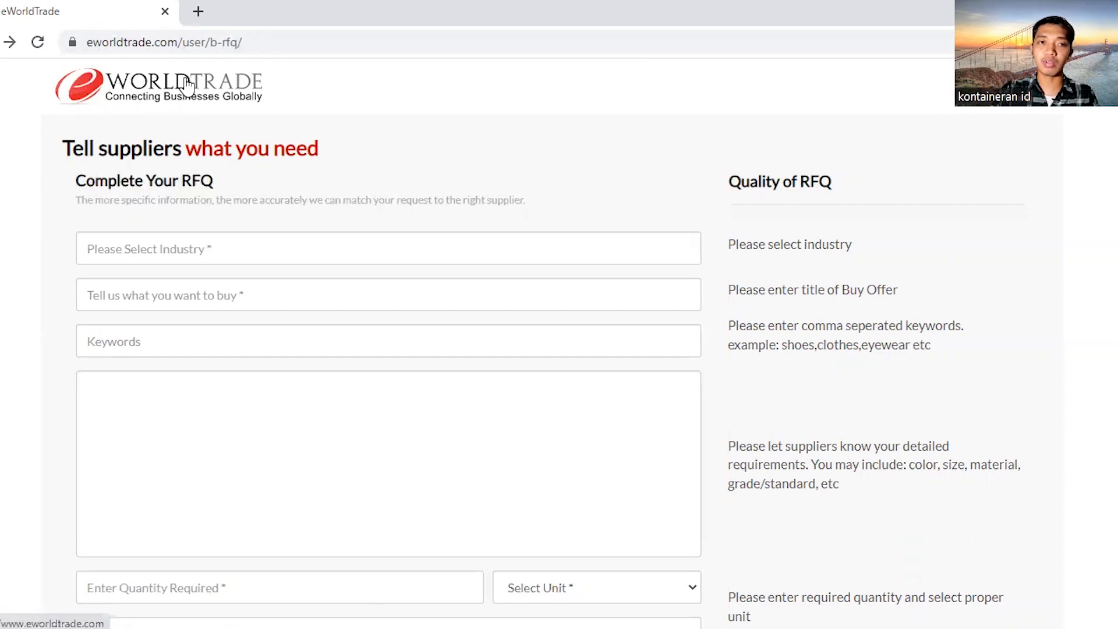
click(111, 94)
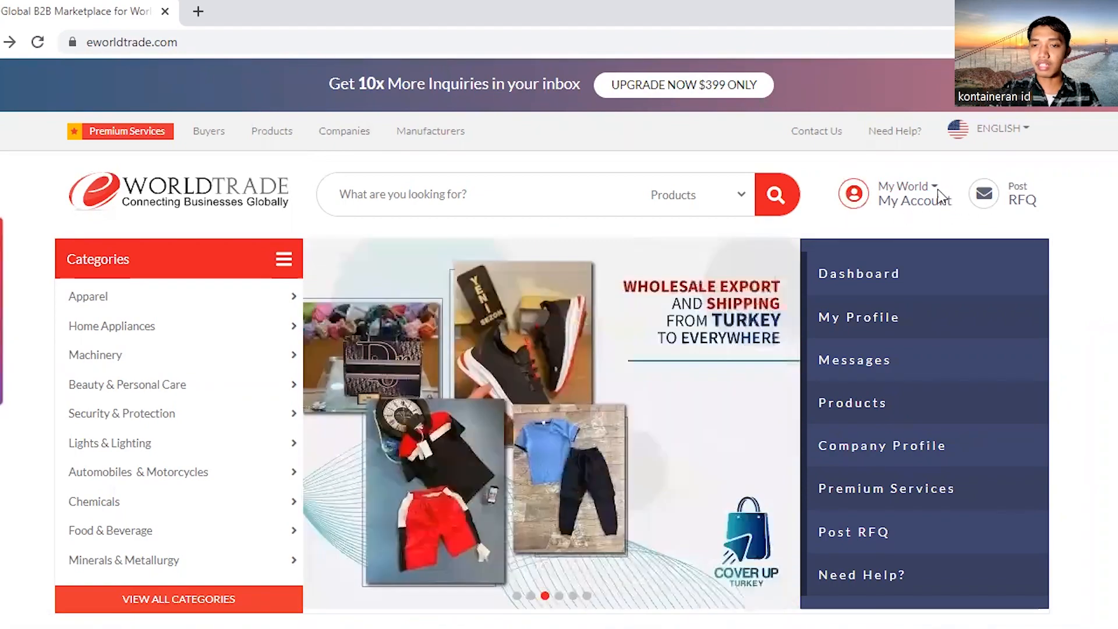
Open Dashboard from the My World menu to see 14% profile completion and zero products
mouse_move(936, 197)
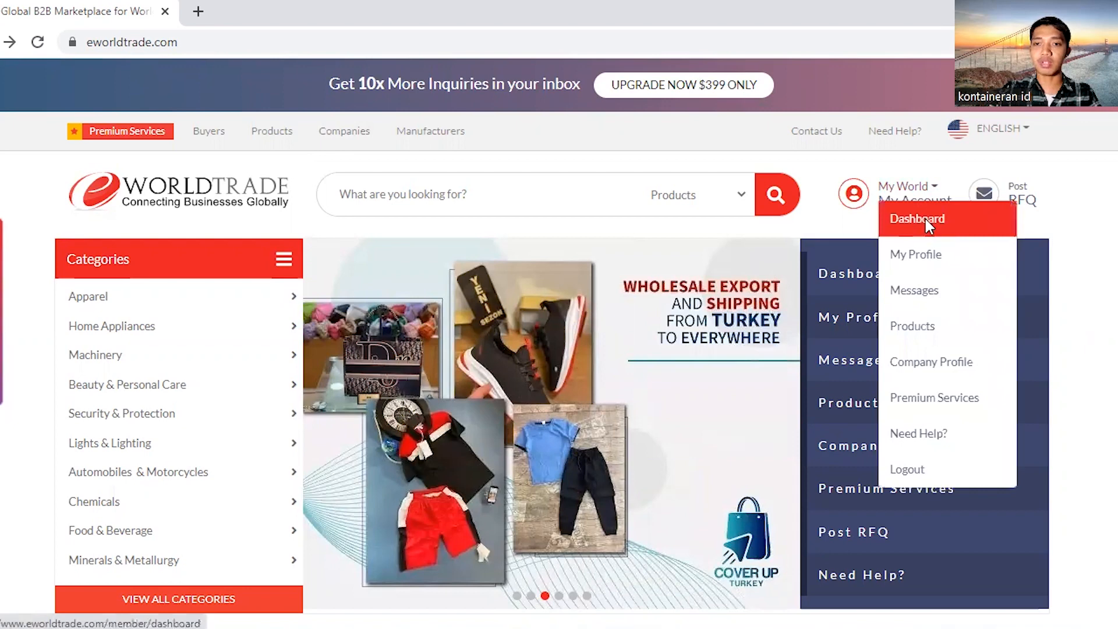
click(925, 219)
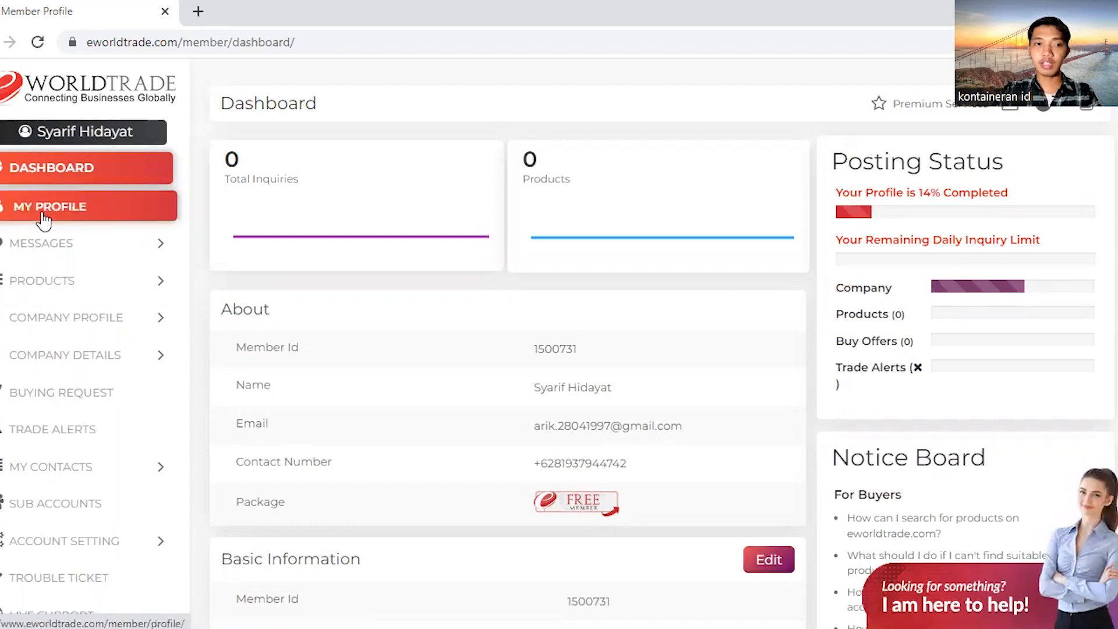
On My Profile, switch the account type from Buyer to Seller and update the profile
click(26, 208)
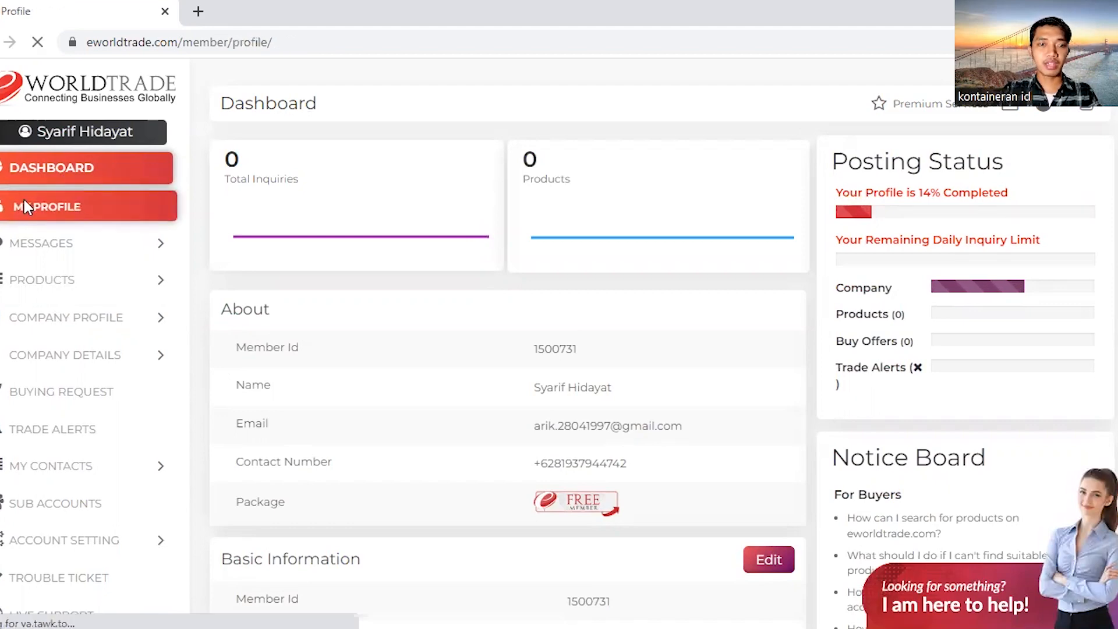
scroll(481, 231, down, 3)
scroll(630, 106, up, 3)
click(914, 202)
scroll(408, 250, down, 2)
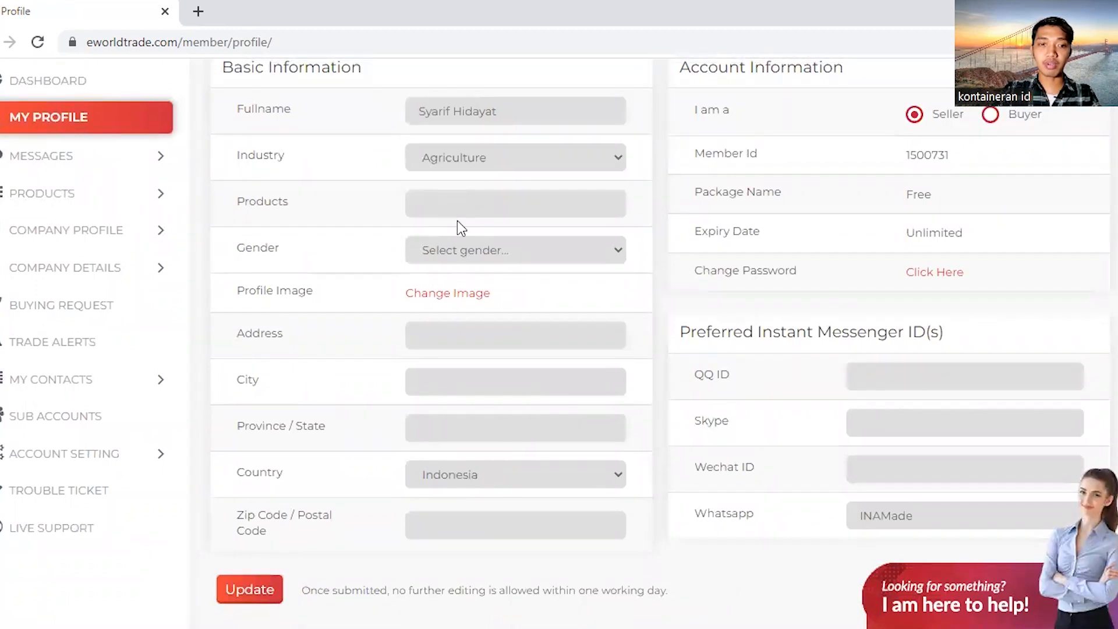
scroll(443, 216, down, 3)
click(263, 419)
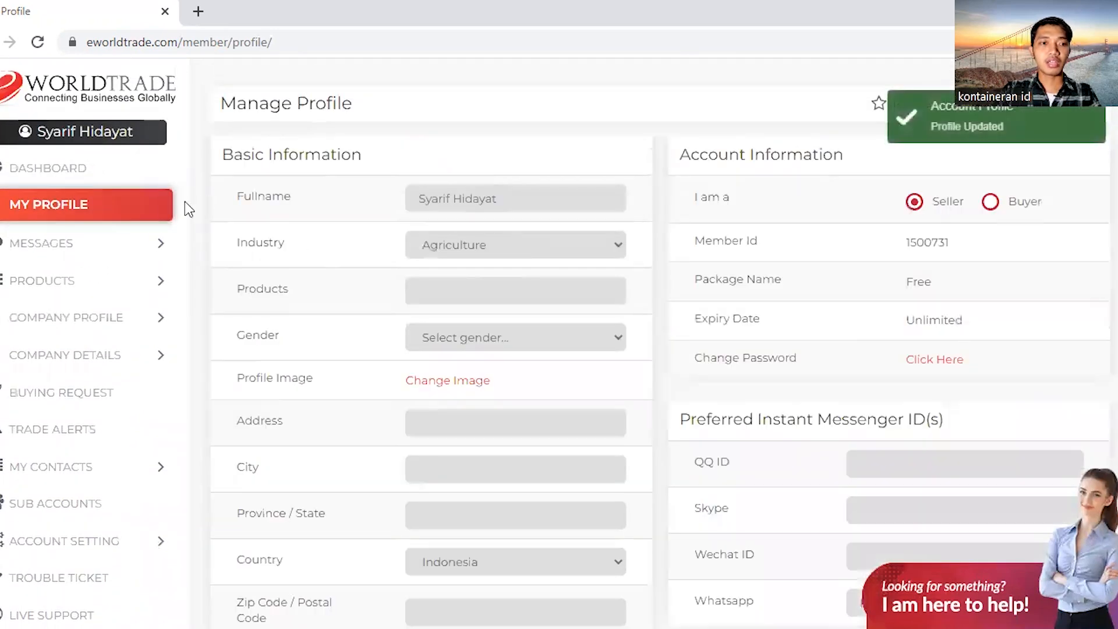
scroll(174, 211, down, 2)
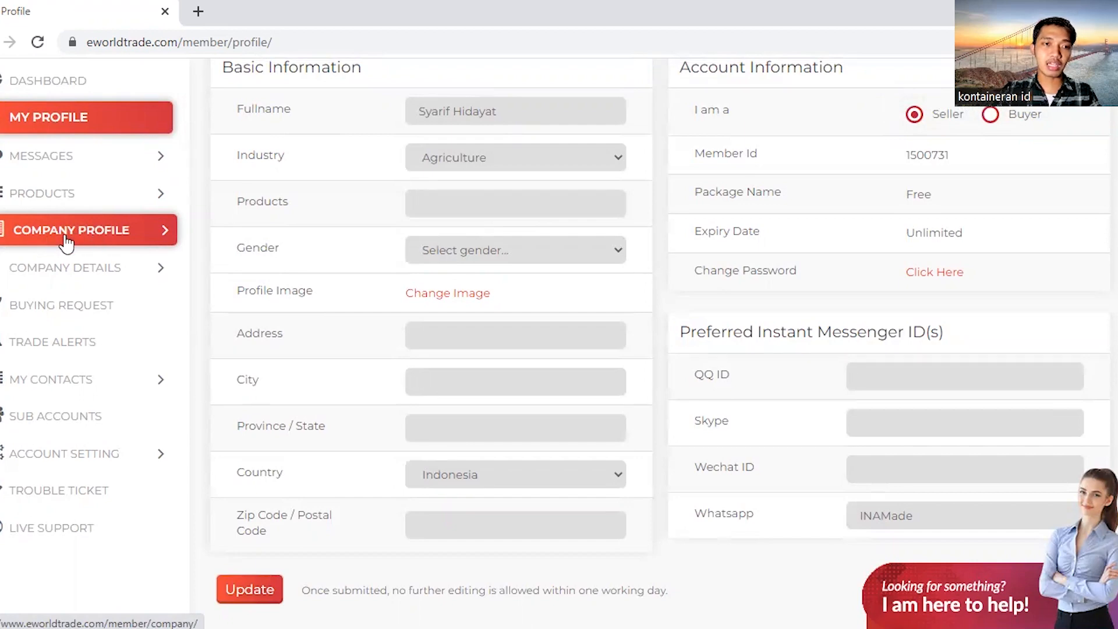
Open the company profile and set the business type to Trading Company
click(66, 232)
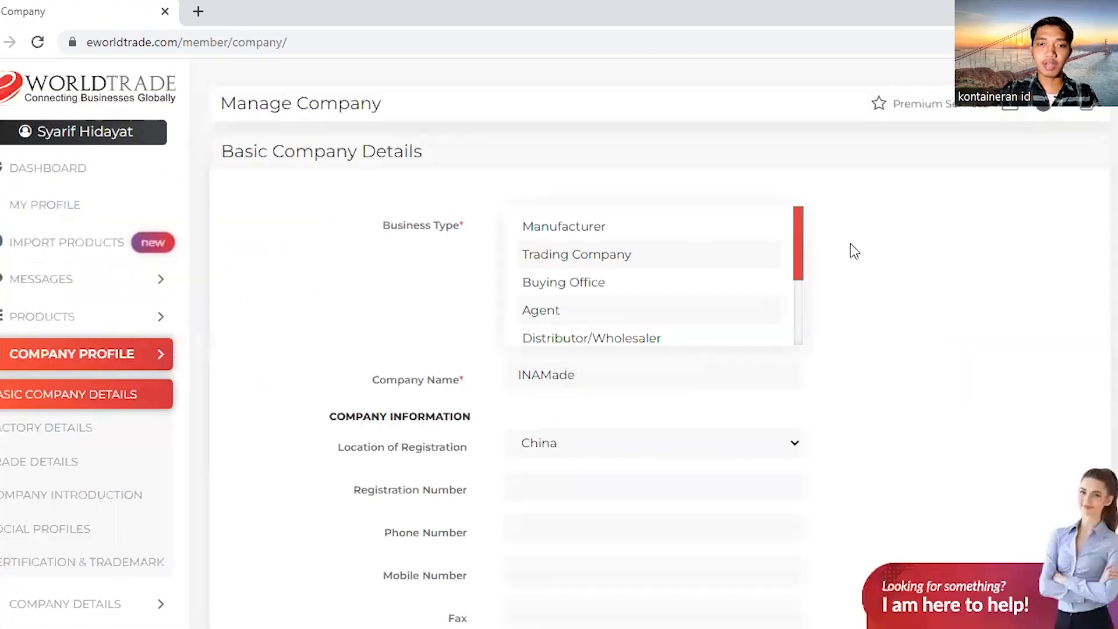
scroll(852, 245, down, 2)
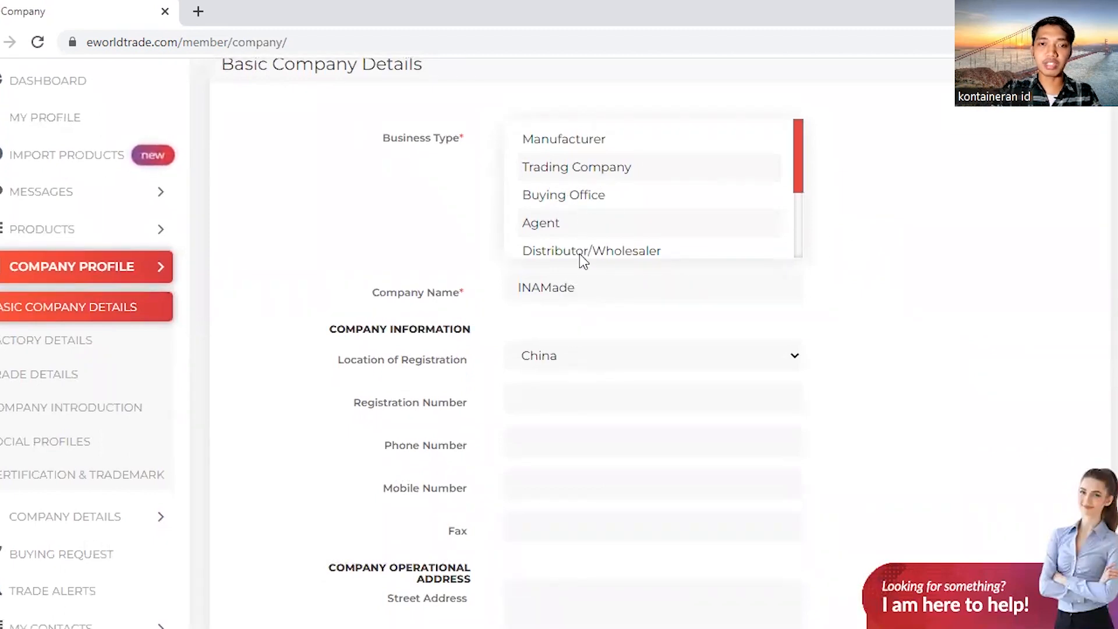
scroll(571, 205, up, 2)
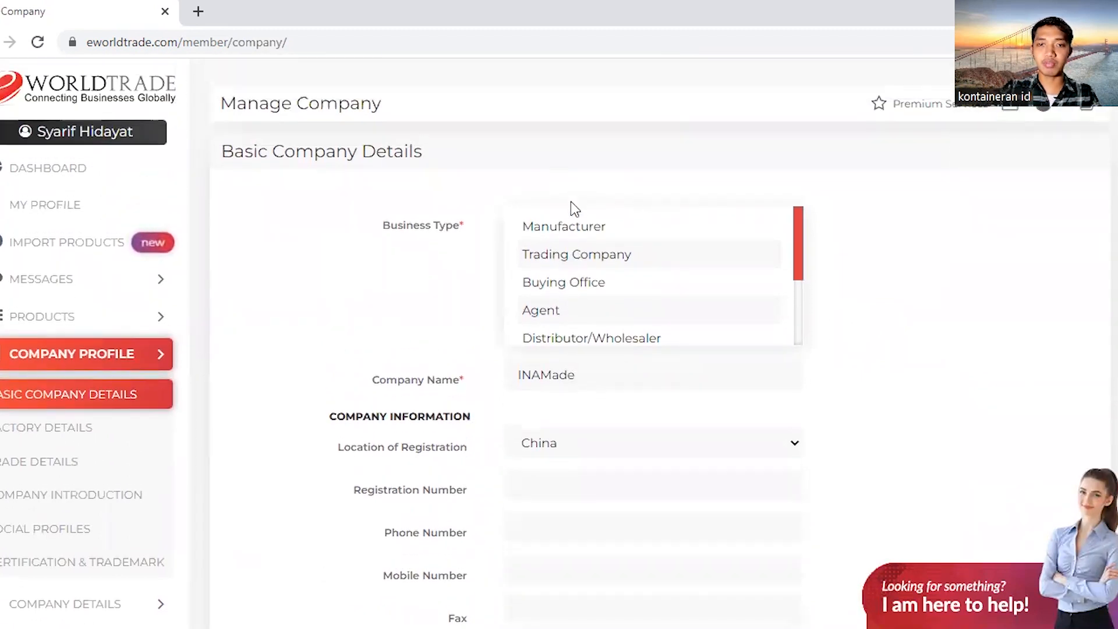
click(573, 253)
scroll(751, 337, down, 7)
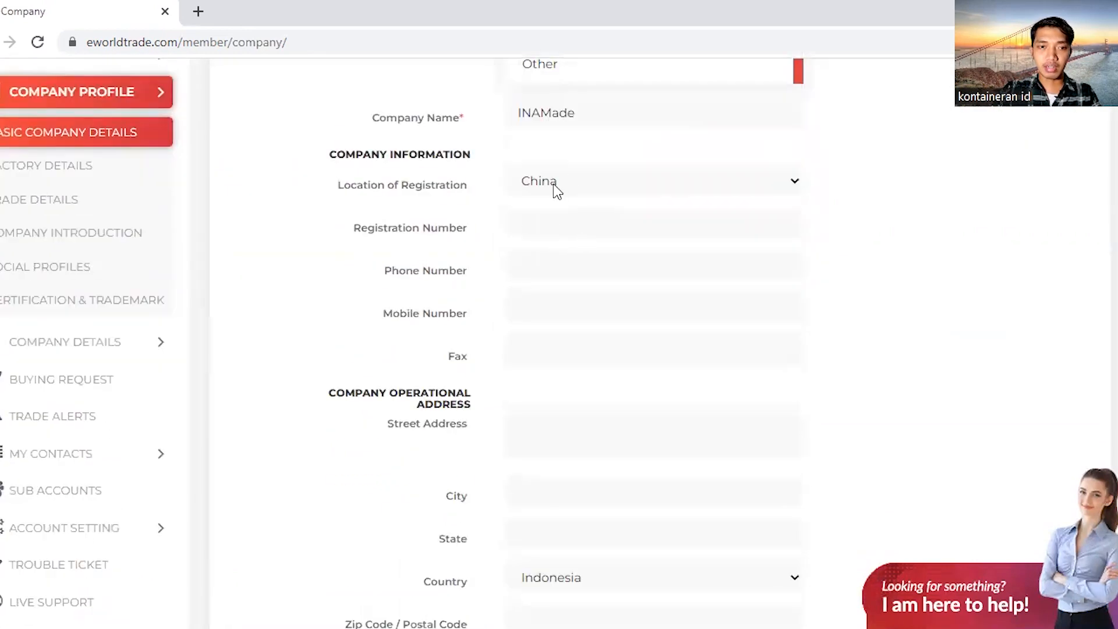
Choose Indonesia as the location of registration and enter the company registration number
click(556, 191)
text(in)
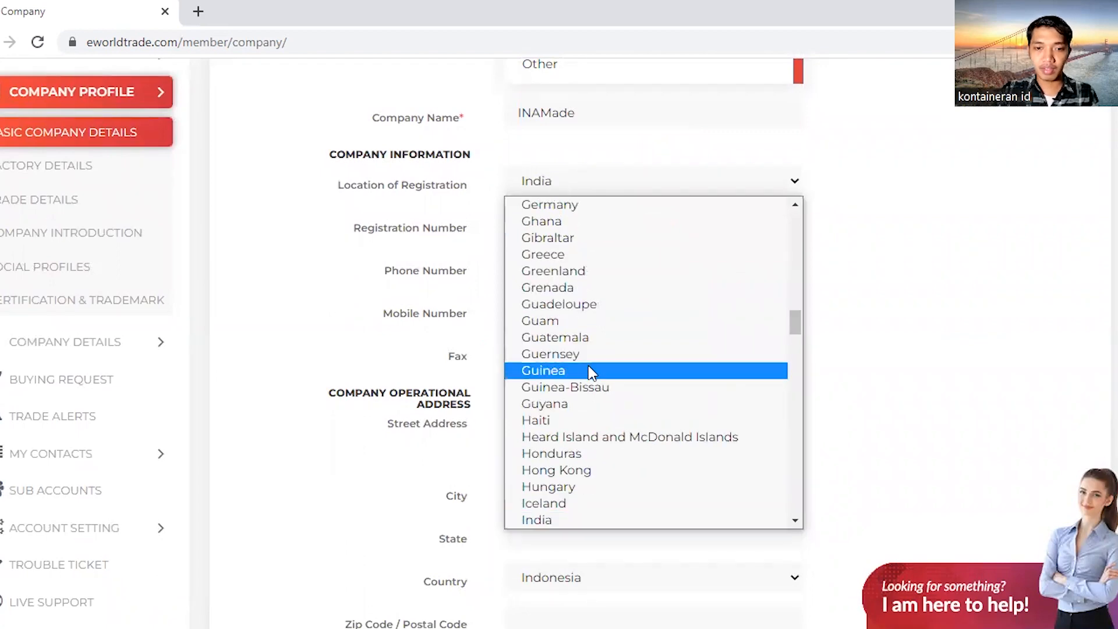
scroll(589, 365, down, 6)
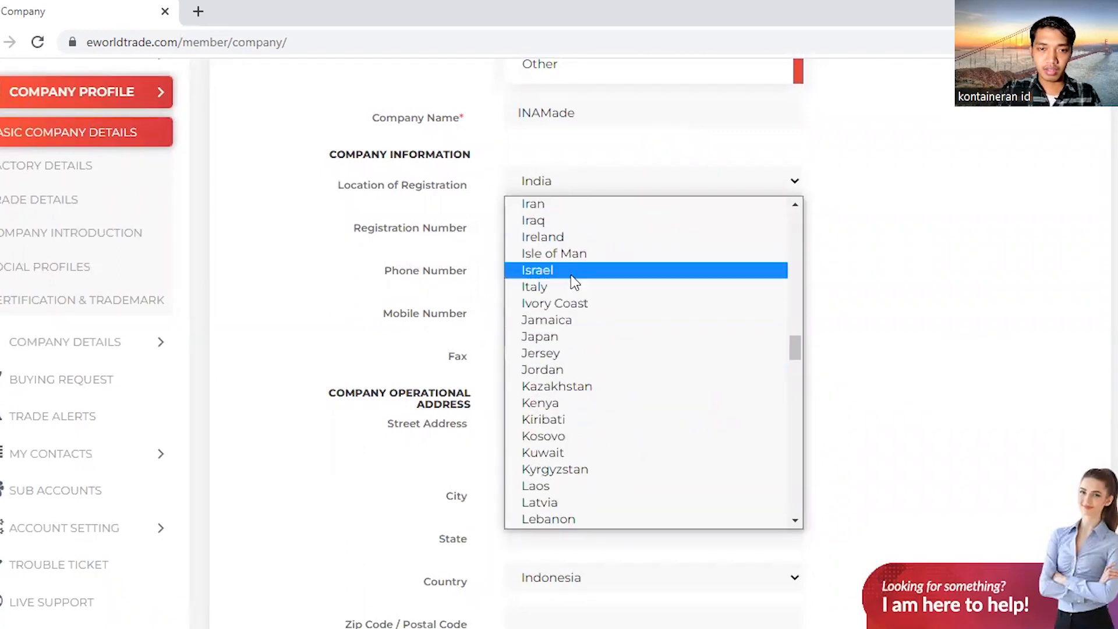
scroll(564, 305, up, 3)
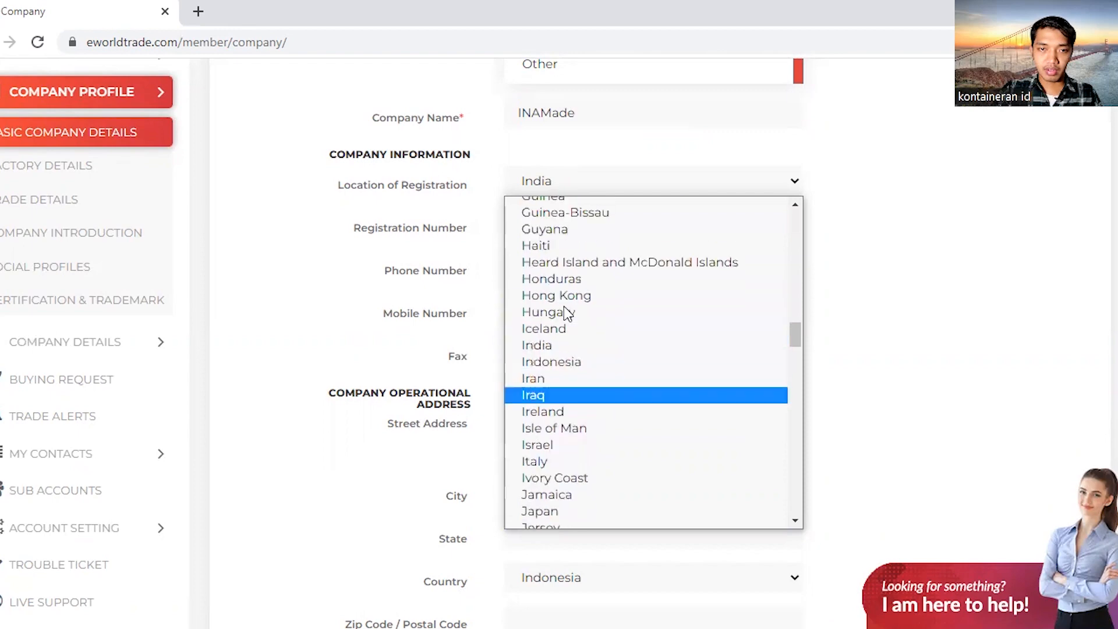
click(560, 362)
click(543, 220)
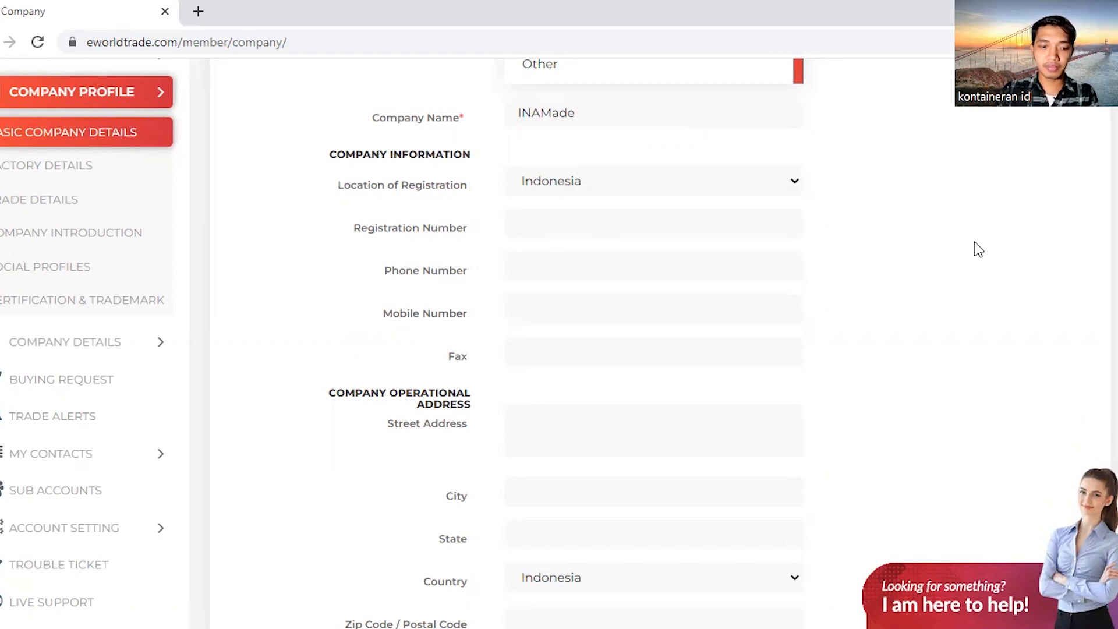
text(1212121212)
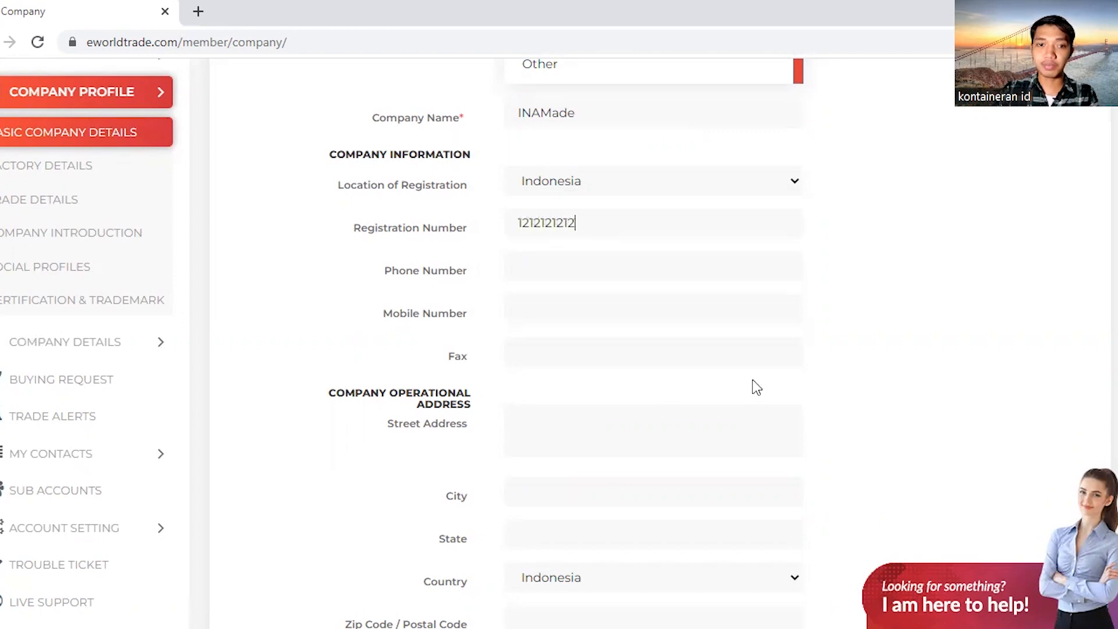
Submit the basic company details to move on to Factory Details
click(541, 268)
scroll(766, 271, down, 6)
scroll(766, 271, down, 4)
scroll(853, 355, up, 8)
scroll(853, 355, up, 7)
scroll(853, 355, down, 8)
scroll(850, 350, down, 7)
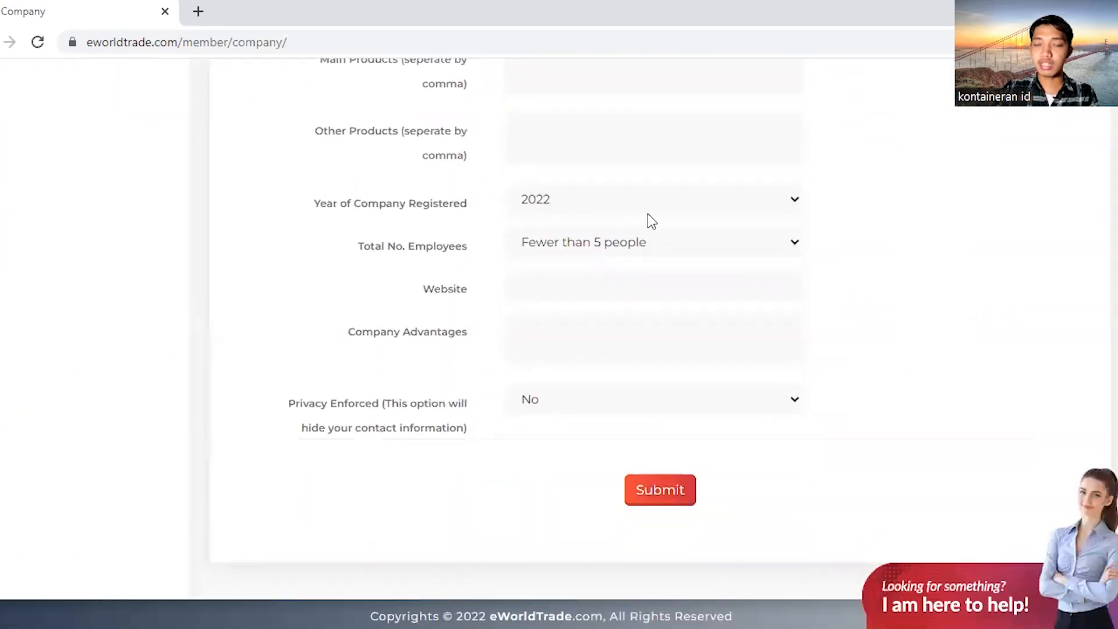
click(660, 494)
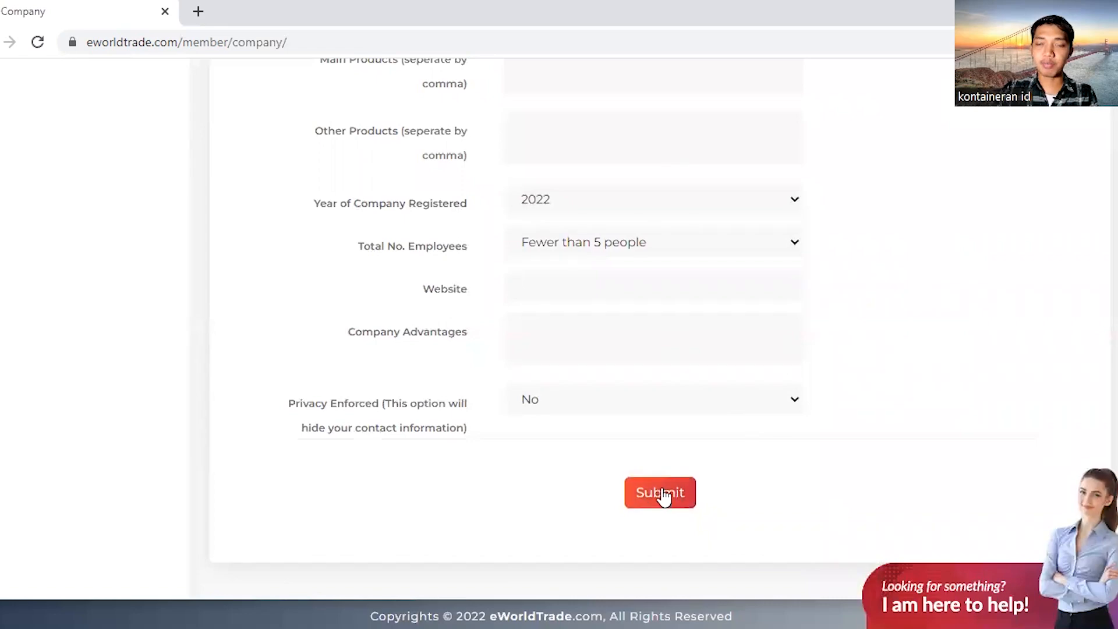
click(662, 494)
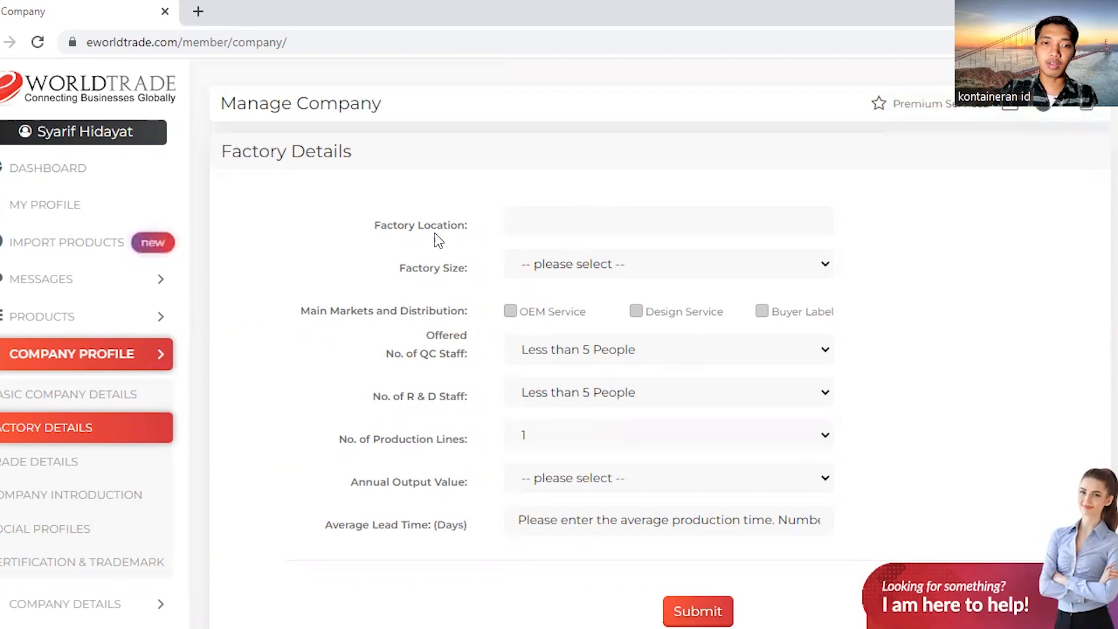
Leave Factory Details unchanged, with Annual Output Value unset, and go to Trade Details
scroll(435, 233, down, 1)
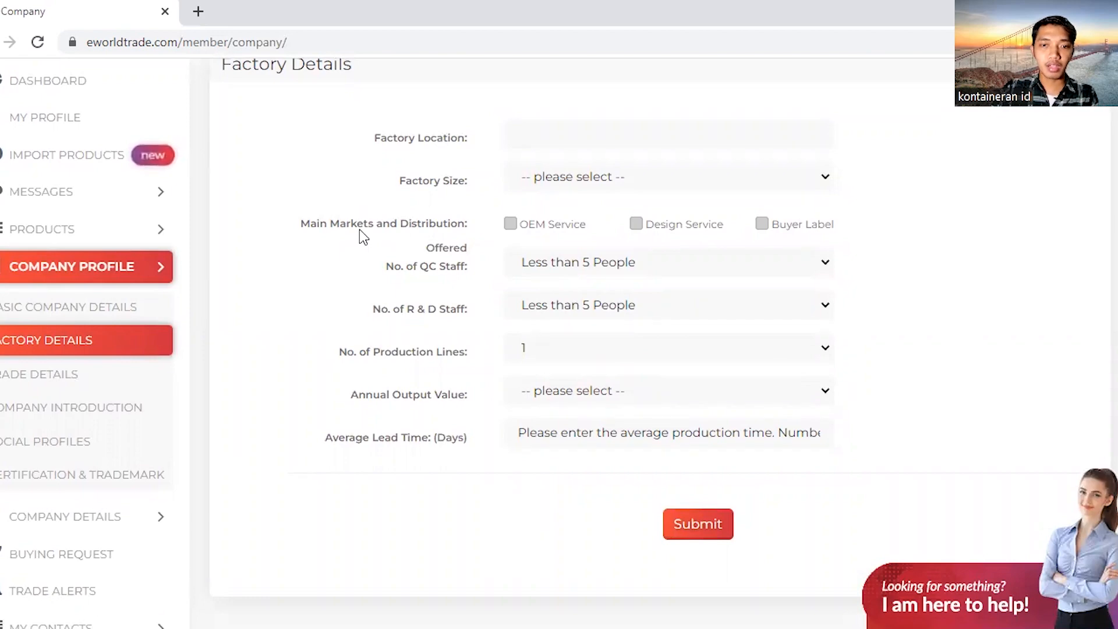
scroll(359, 229, down, 2)
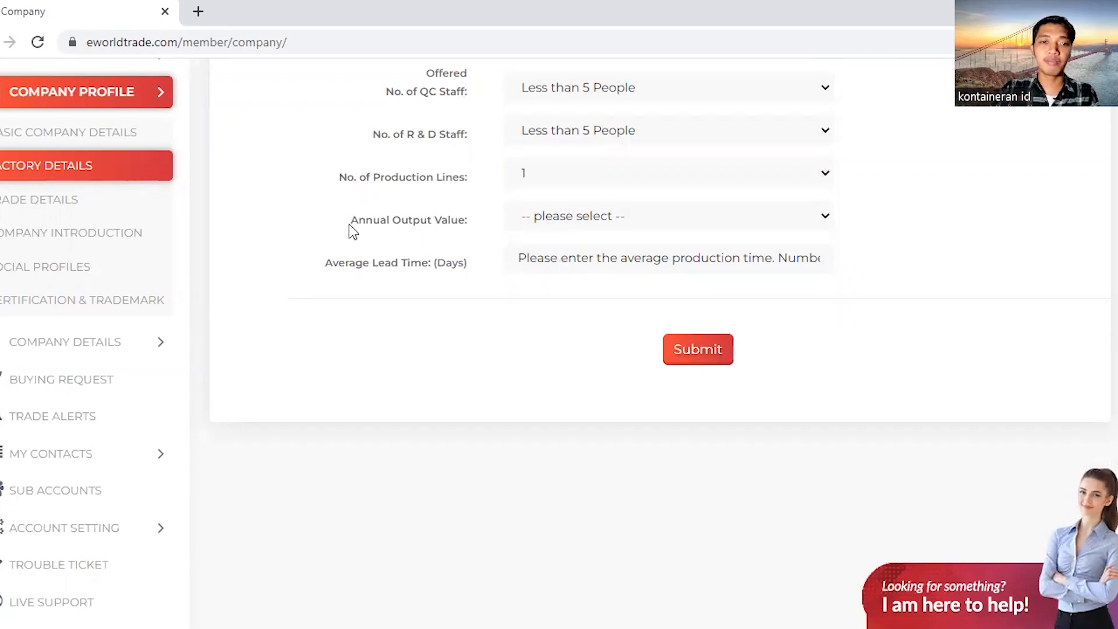
click(615, 211)
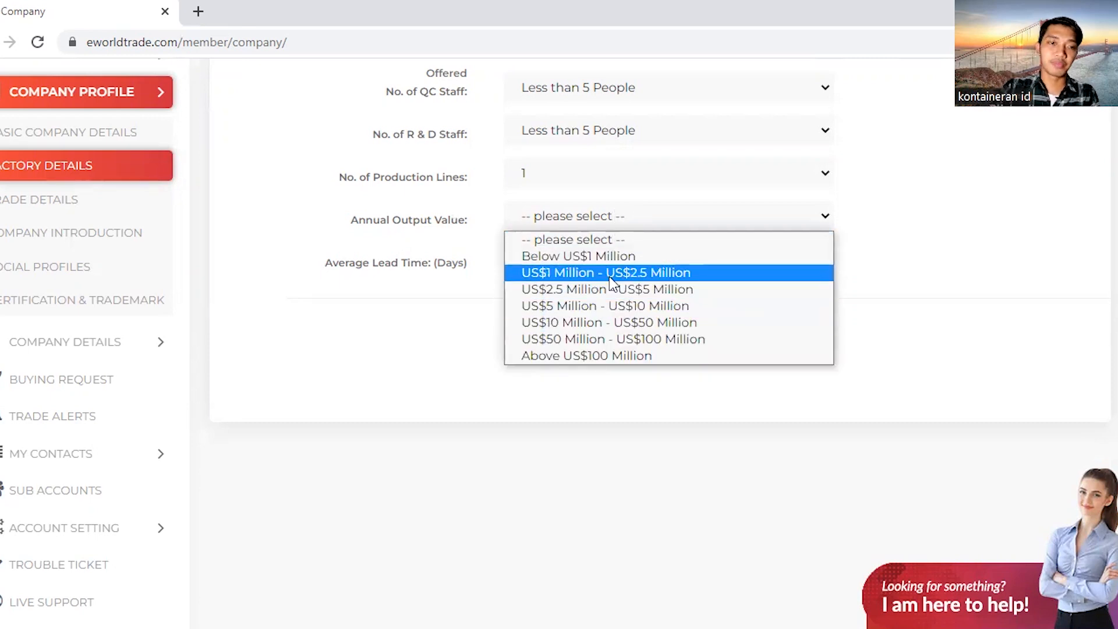
click(945, 403)
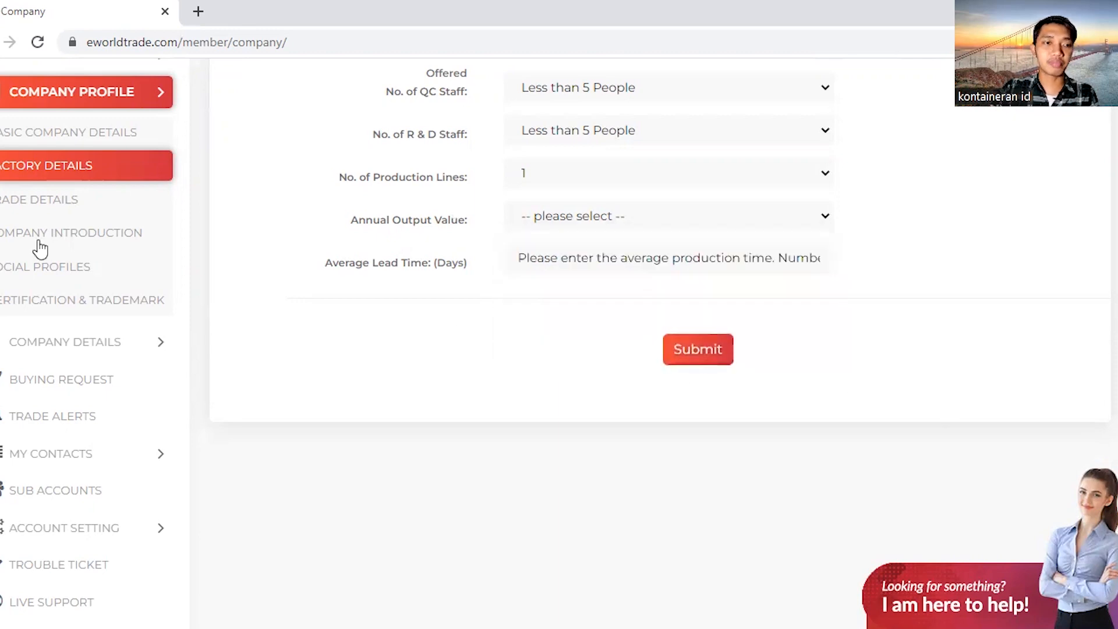
click(32, 208)
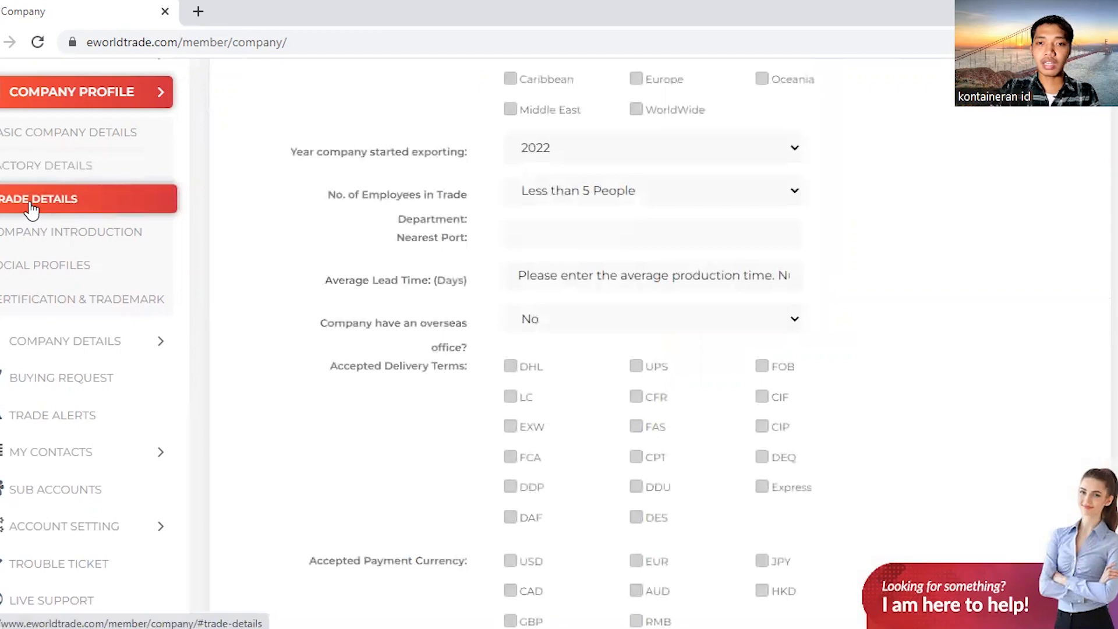
Leave annual revenue and export percentage unset; tick Europe, Asia and Middle East as main markets
scroll(404, 214, up, 4)
scroll(567, 141, down, 1)
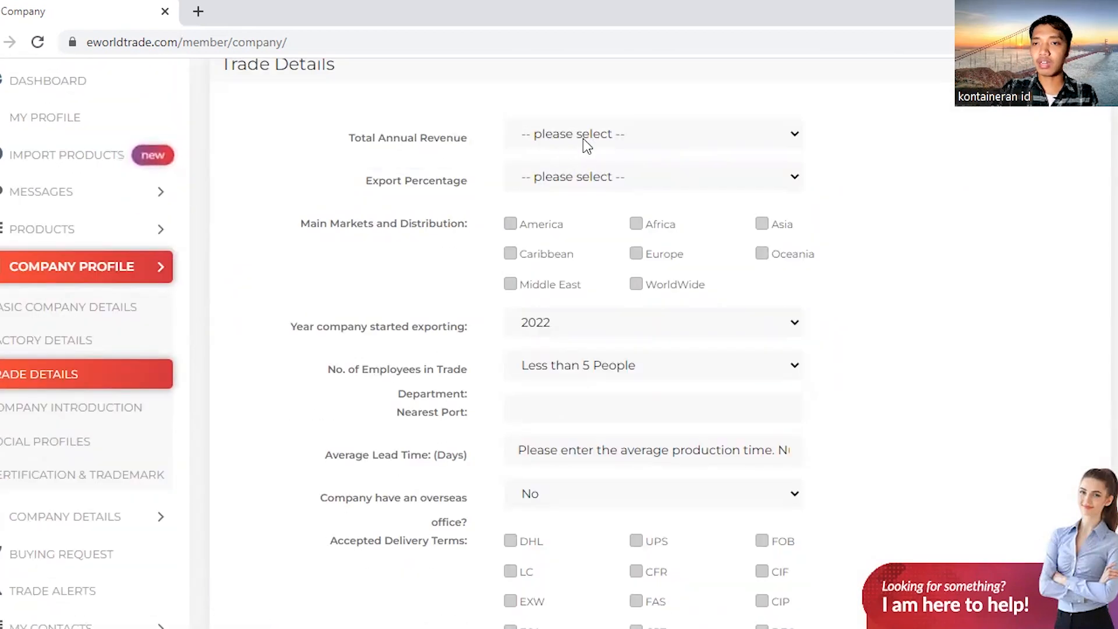
click(609, 139)
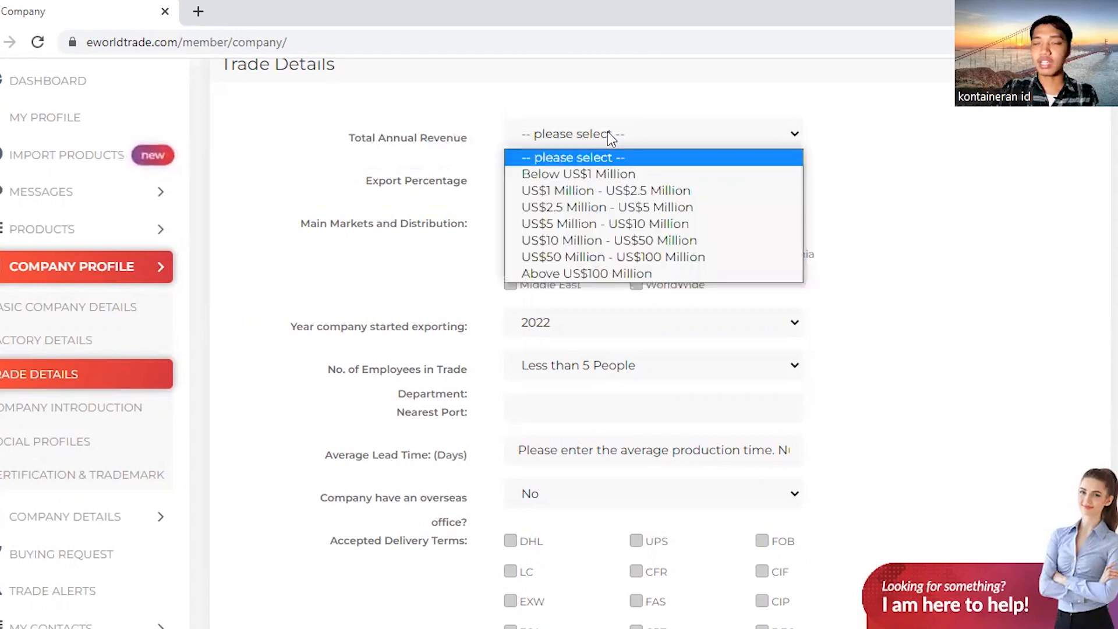
click(608, 136)
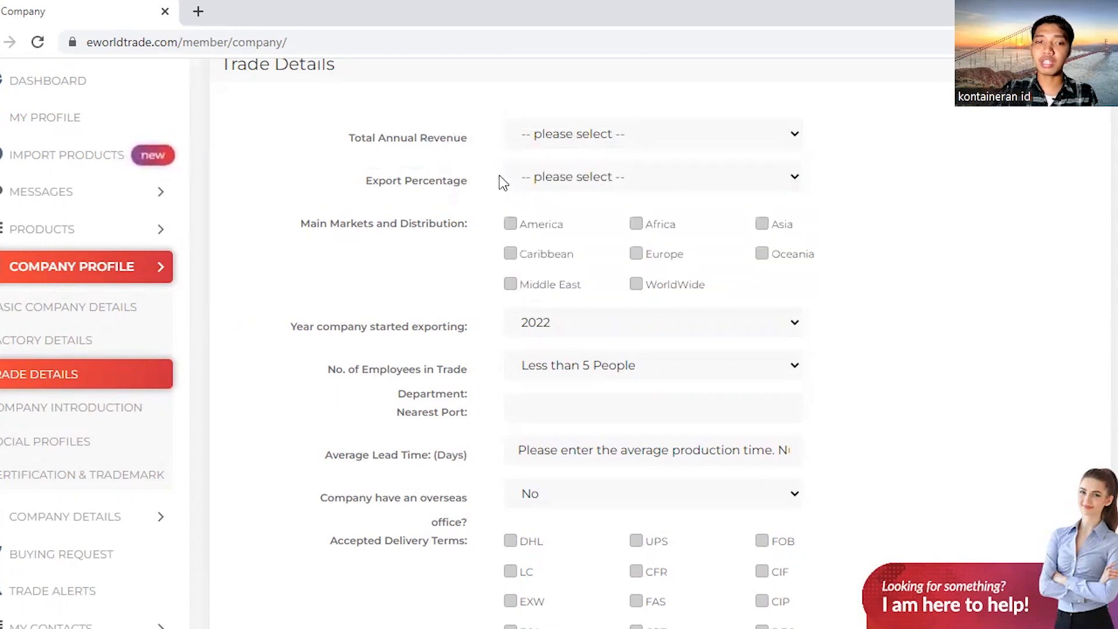
click(602, 179)
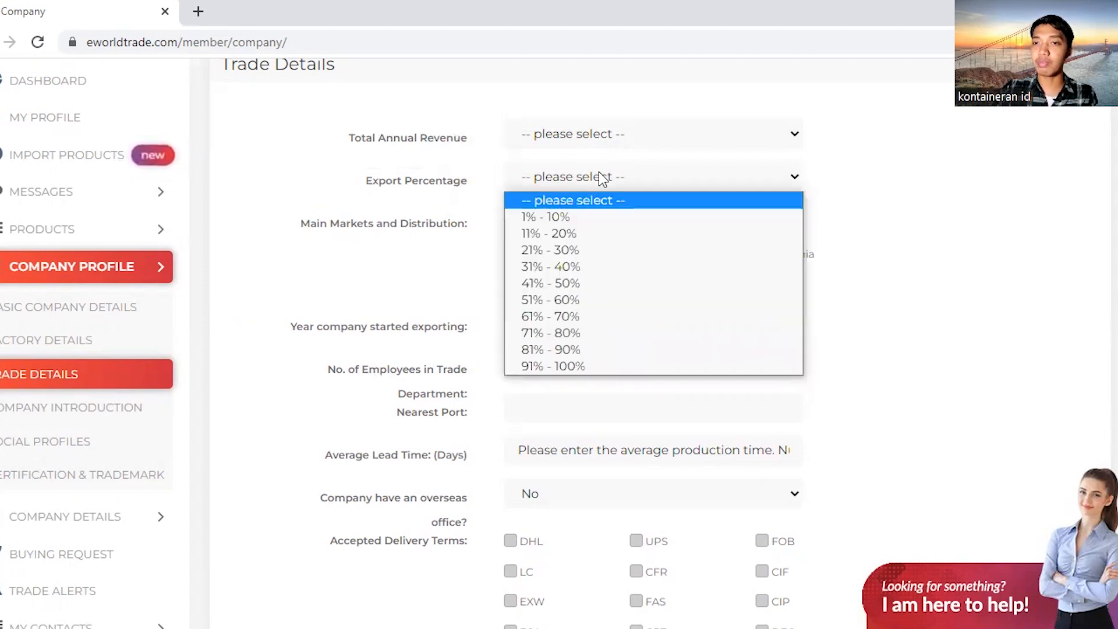
click(598, 174)
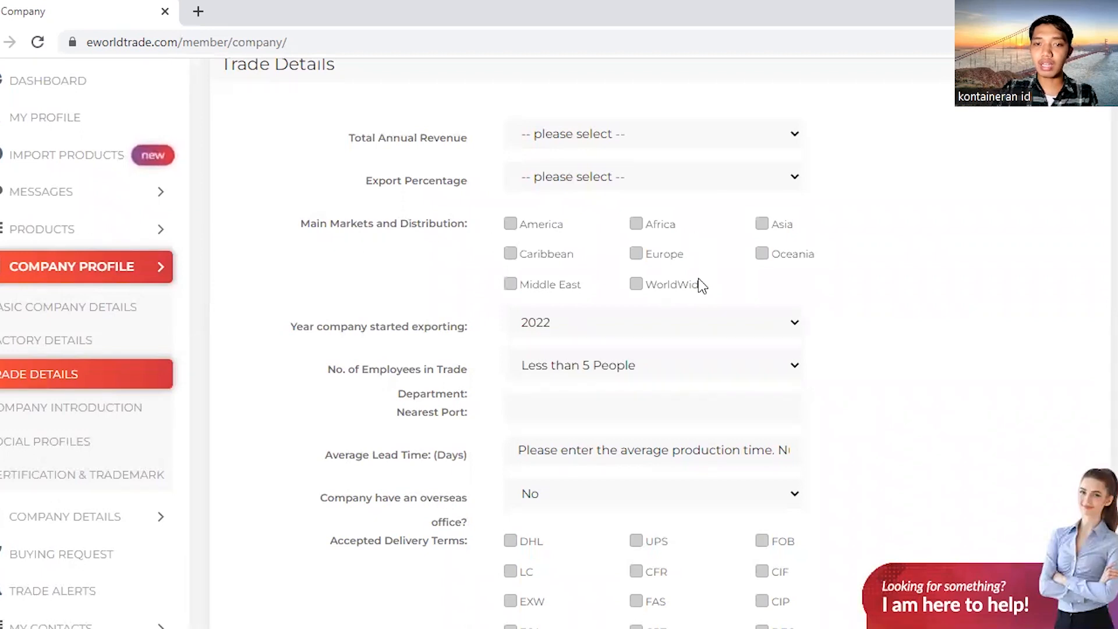
click(637, 256)
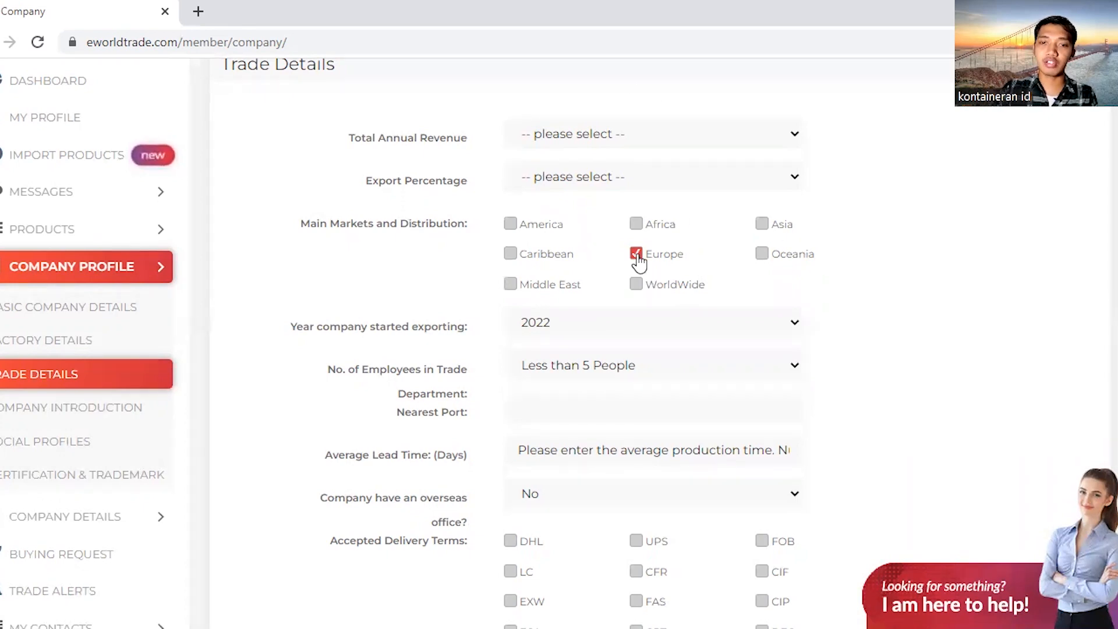
click(763, 226)
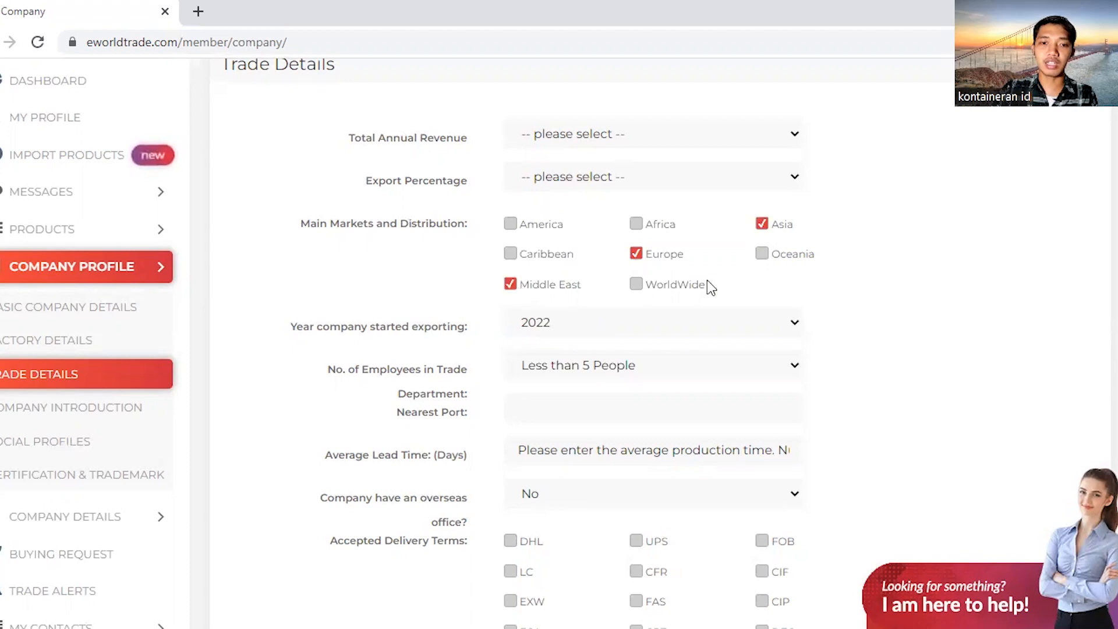
scroll(699, 282, down, 3)
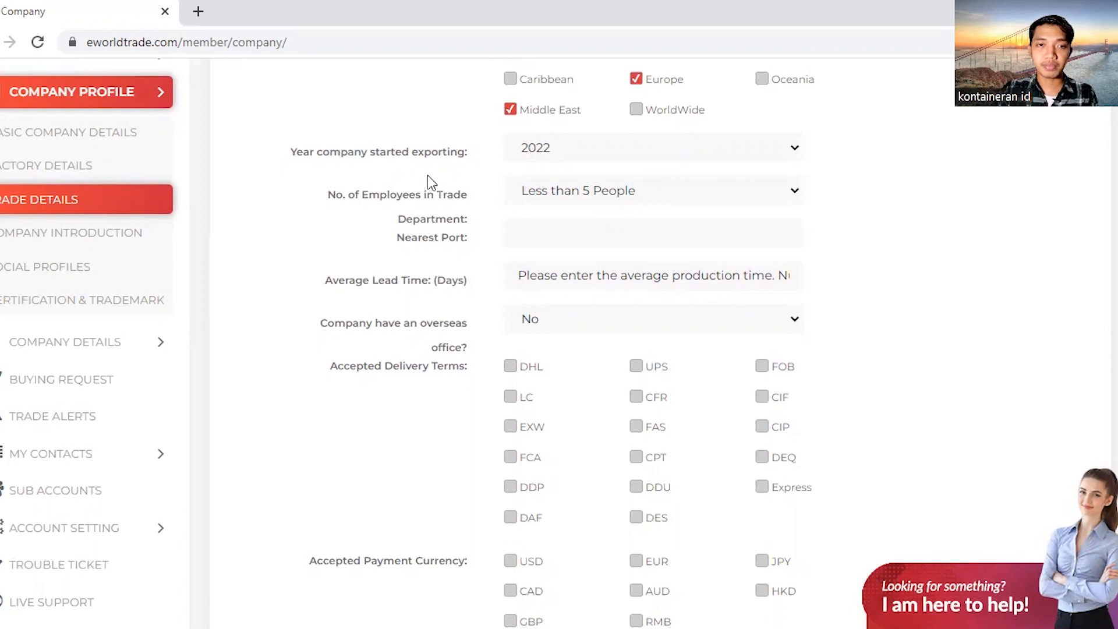
Select the average lead time field and keep No for overseas office
scroll(428, 177, down, 2)
scroll(421, 160, up, 2)
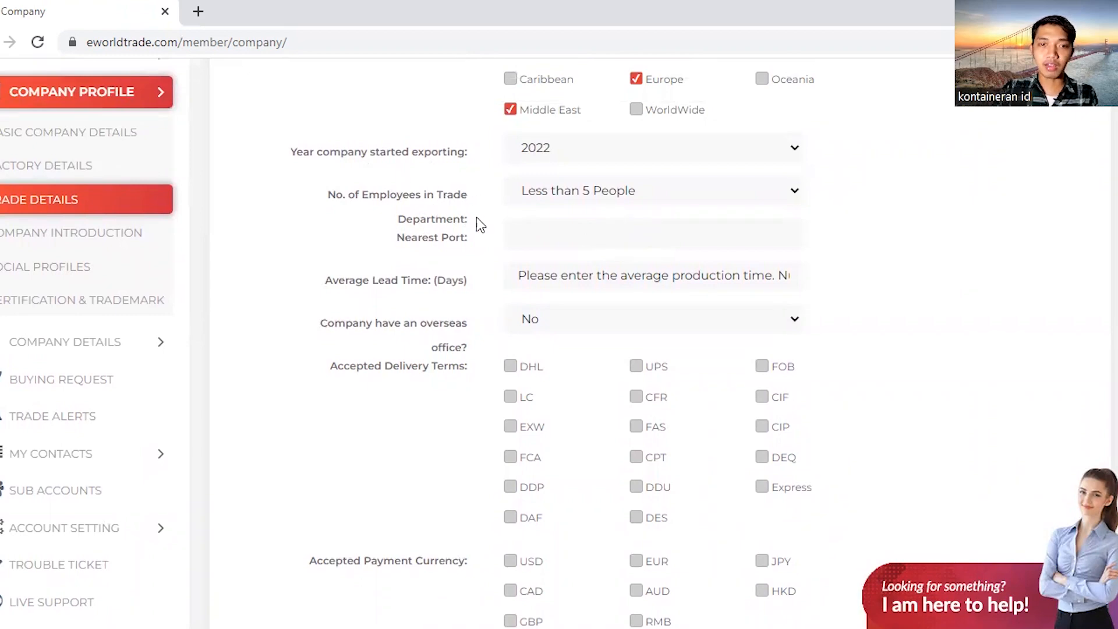
scroll(565, 193, down, 2)
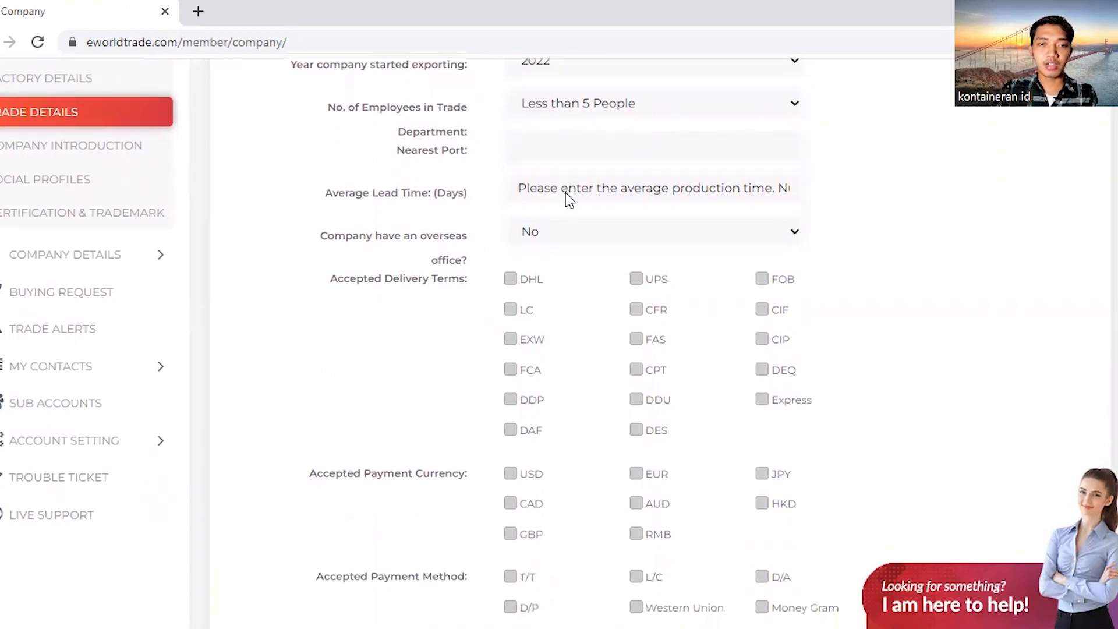
click(606, 188)
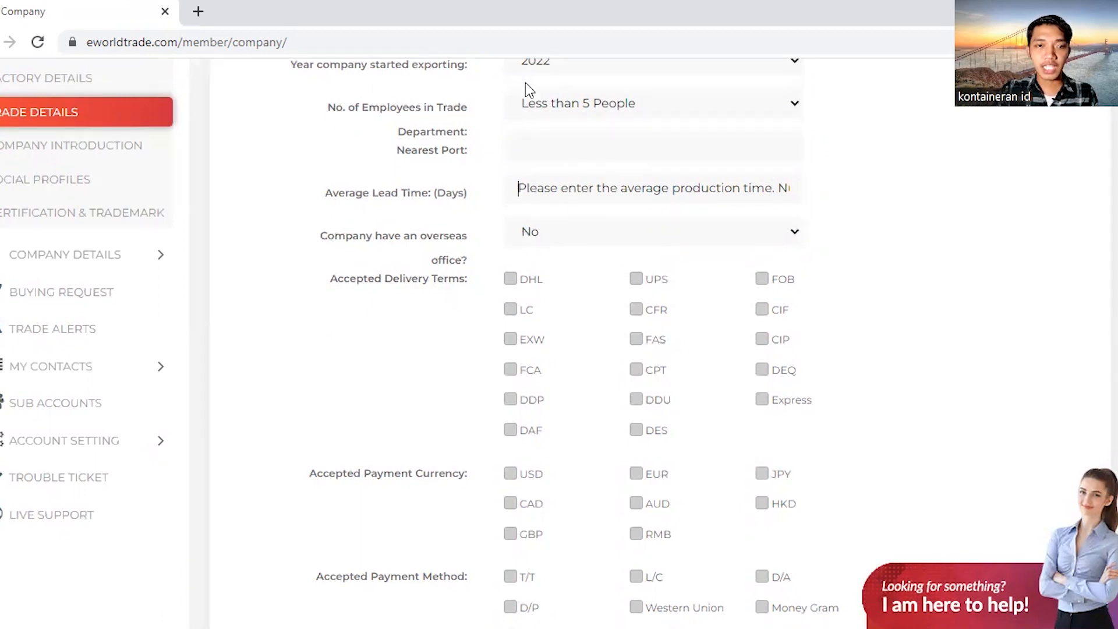
scroll(489, 195, down, 2)
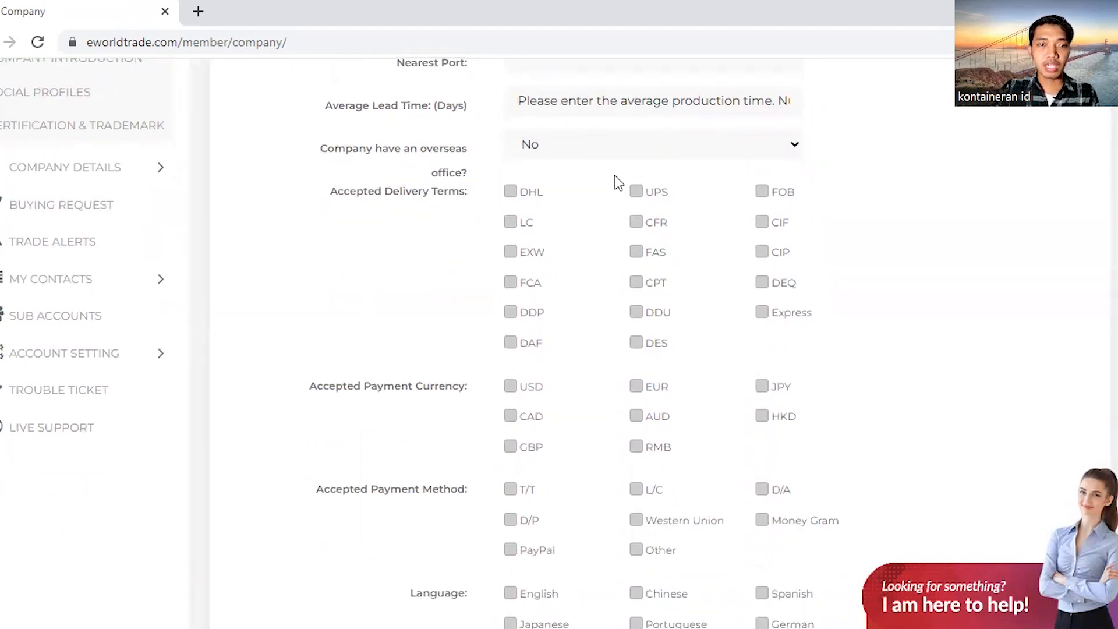
click(592, 152)
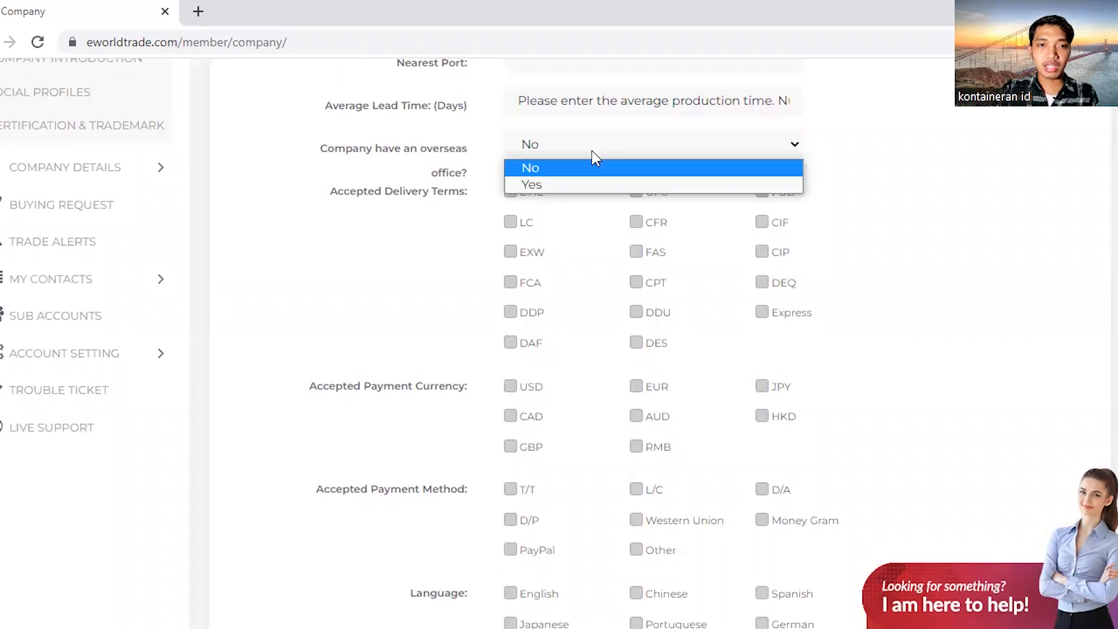
click(529, 174)
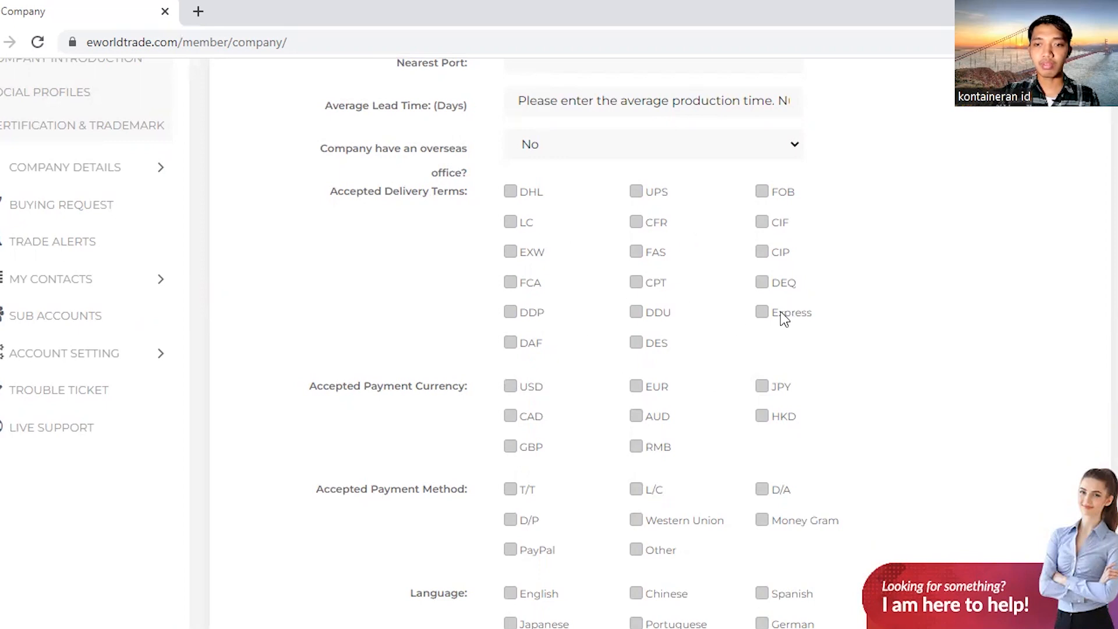
Tick FOB, CIF and EXW as accepted delivery terms
click(764, 194)
click(764, 223)
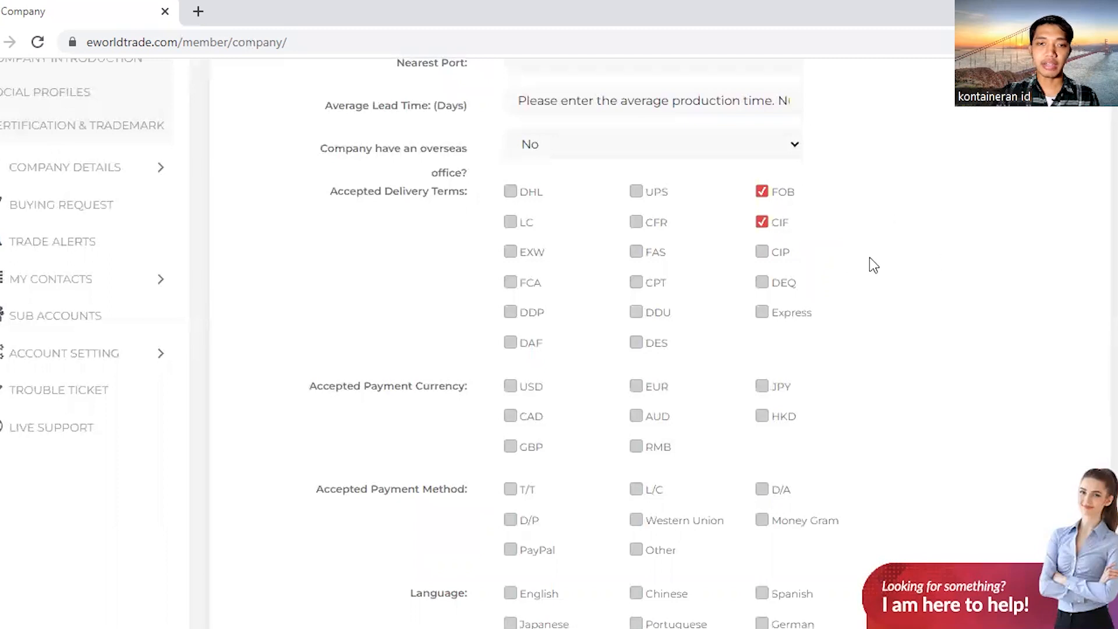
click(510, 252)
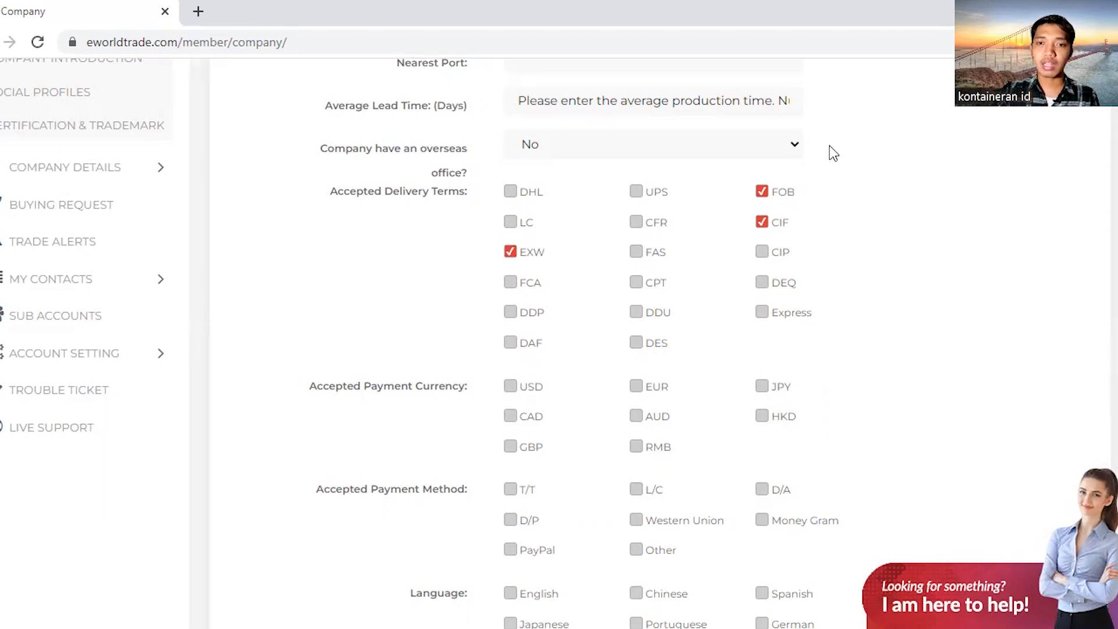
scroll(842, 200, down, 3)
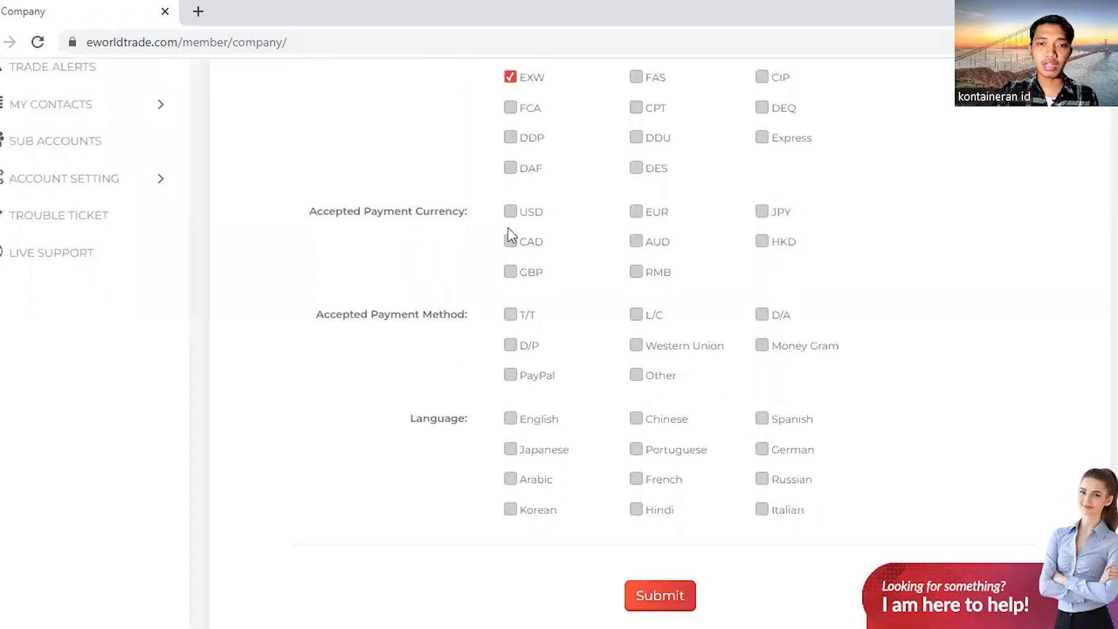
Accept USD, T/T and L/C payments and English, then submit the Trade Details form
click(511, 213)
scroll(1009, 254, down, 2)
click(510, 228)
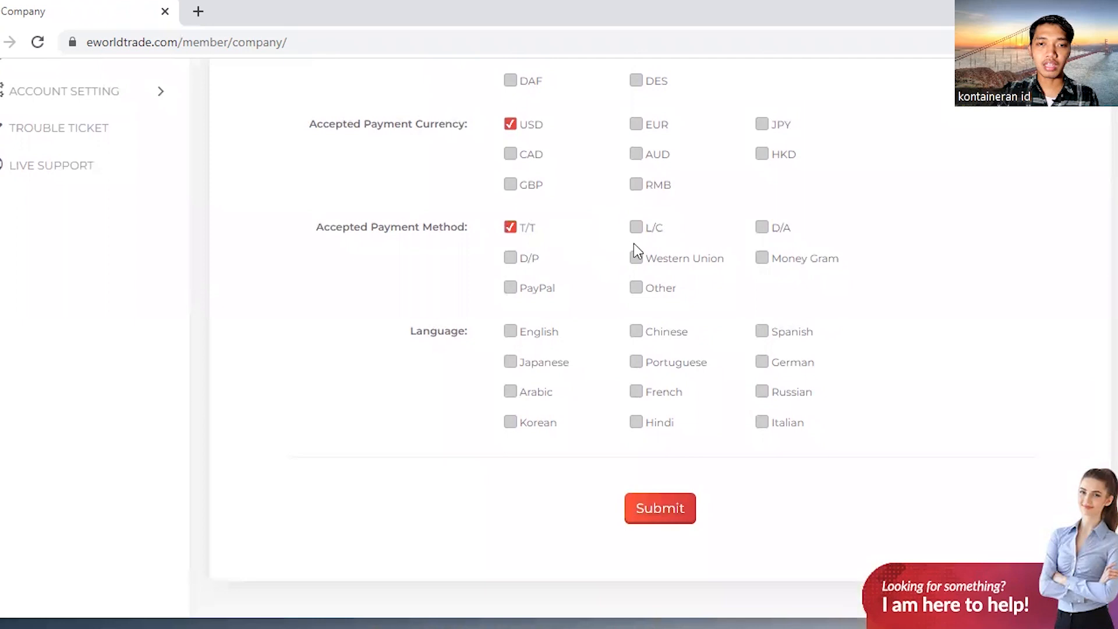
click(636, 227)
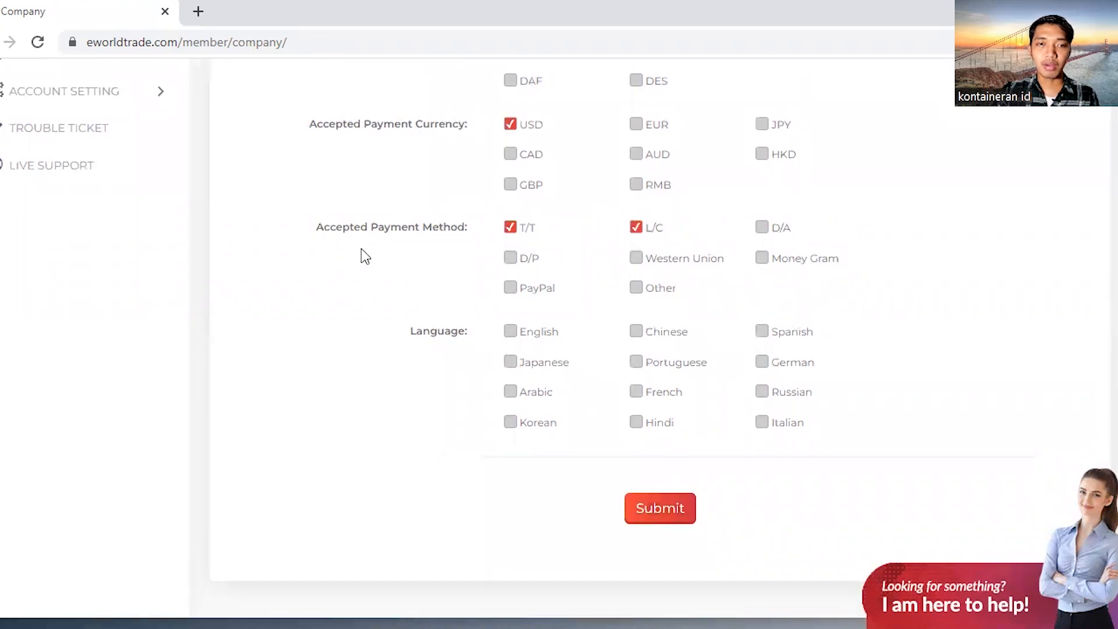
scroll(473, 278, down, 1)
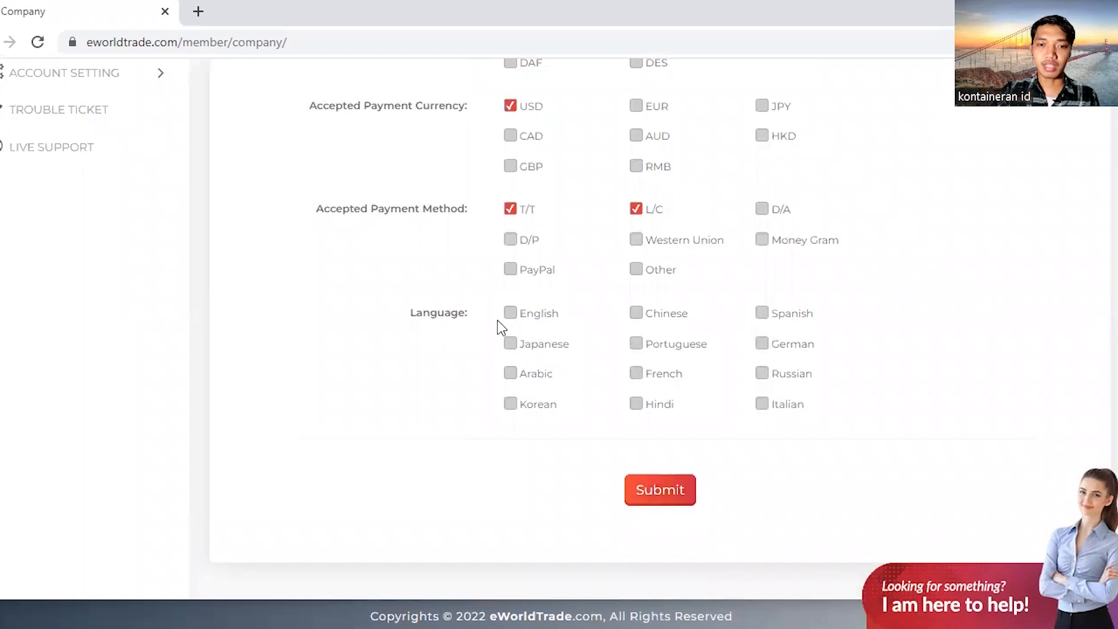
click(513, 317)
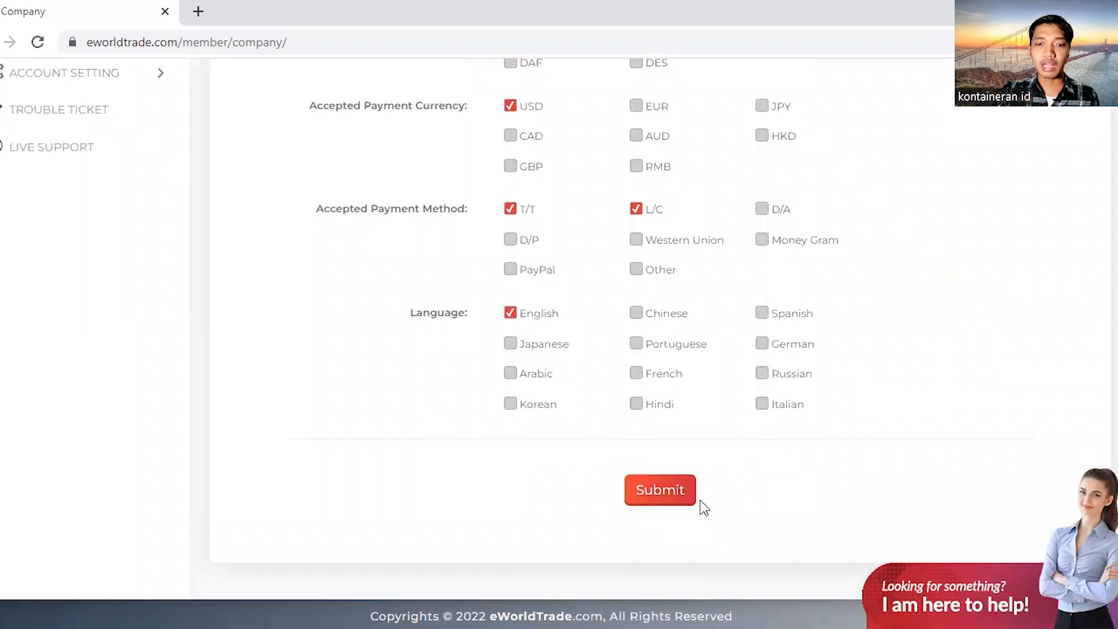
click(673, 499)
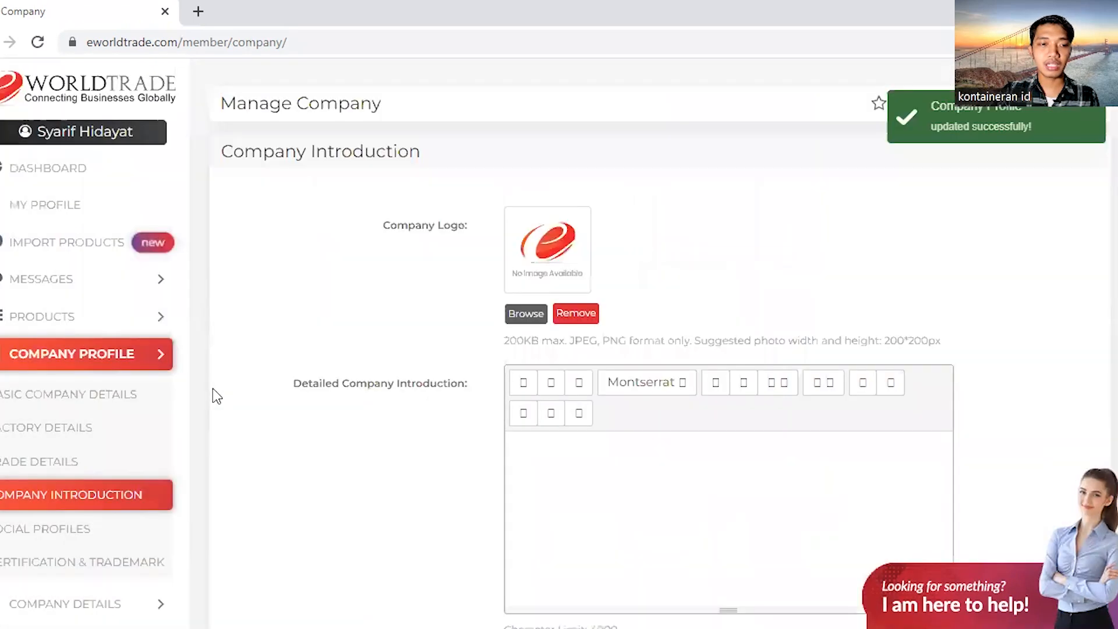
Submit the Company Introduction form with its detailed introduction, then toggle the PRODUCTS sidebar menu
scroll(707, 208, down, 1)
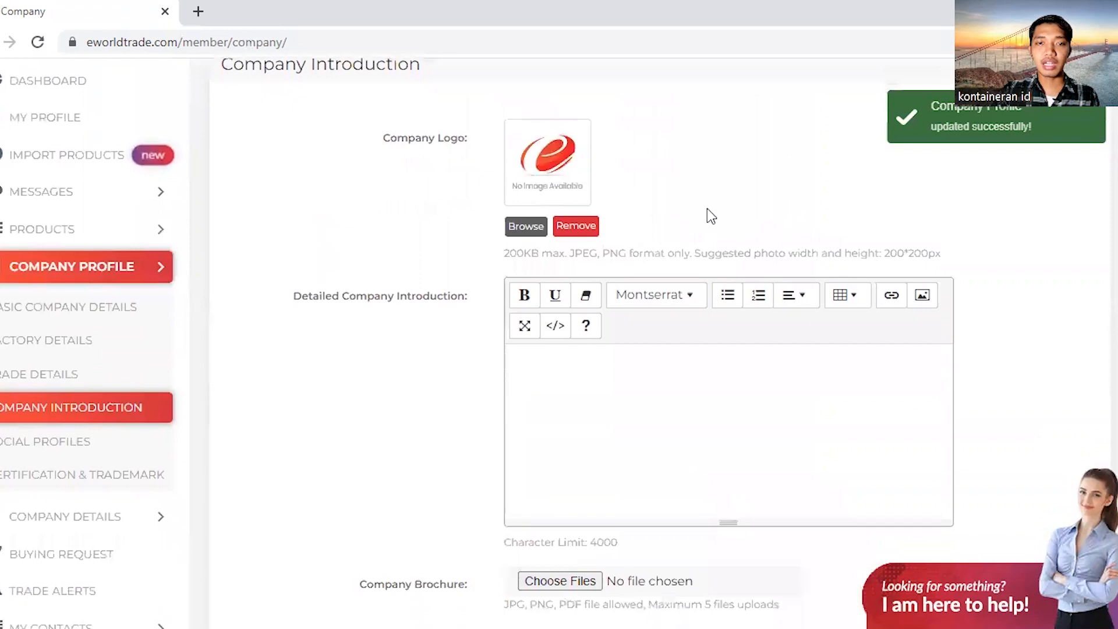
scroll(707, 208, up, 1)
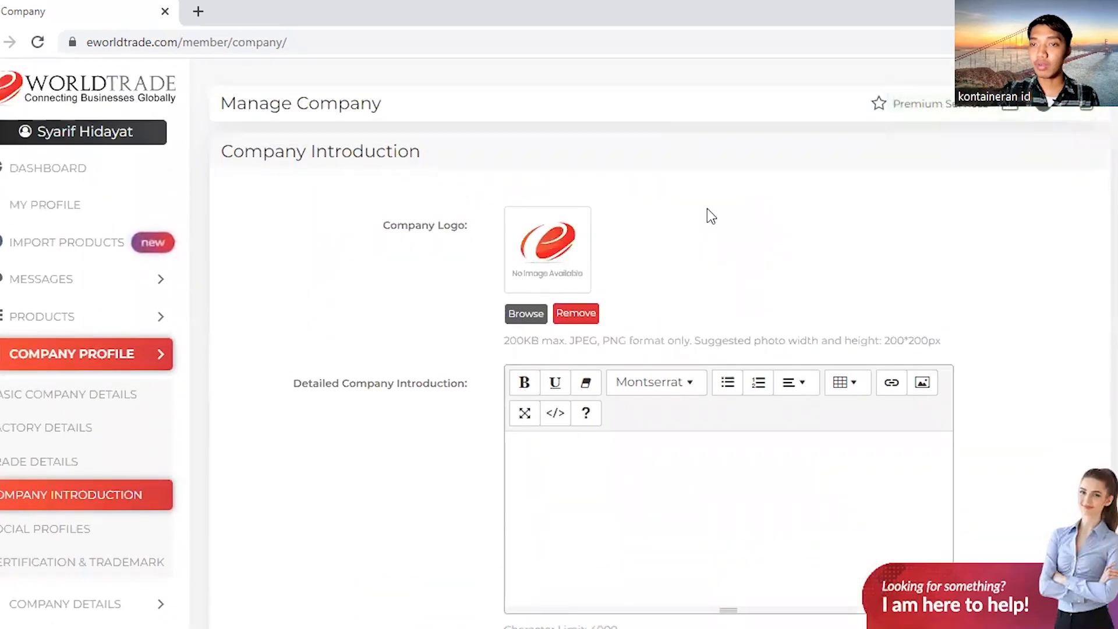
scroll(631, 254, down, 2)
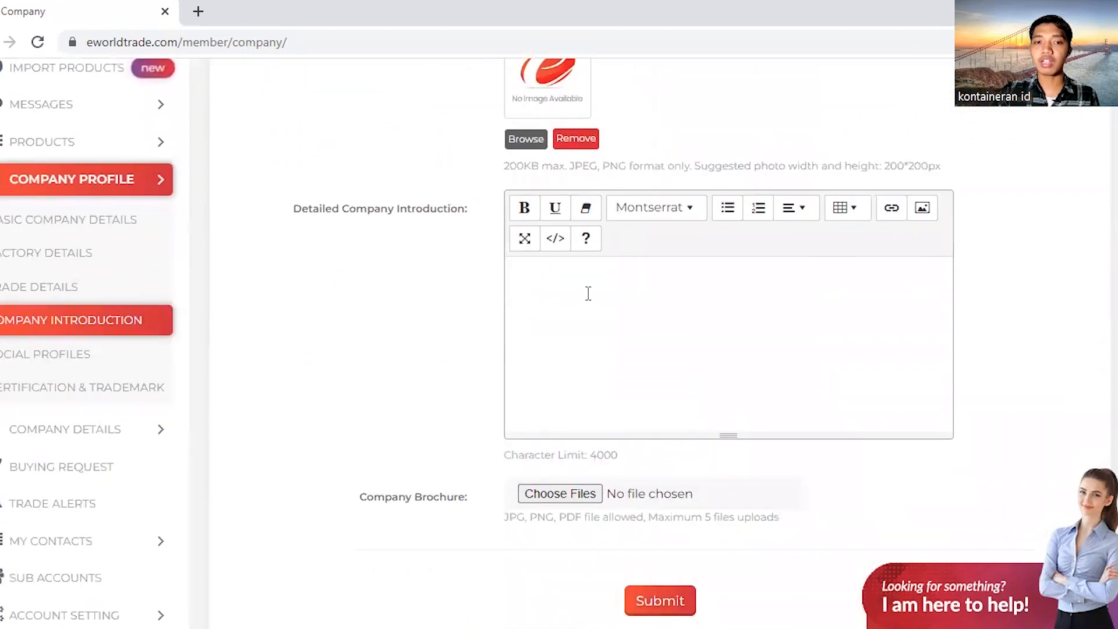
scroll(598, 315, down, 1)
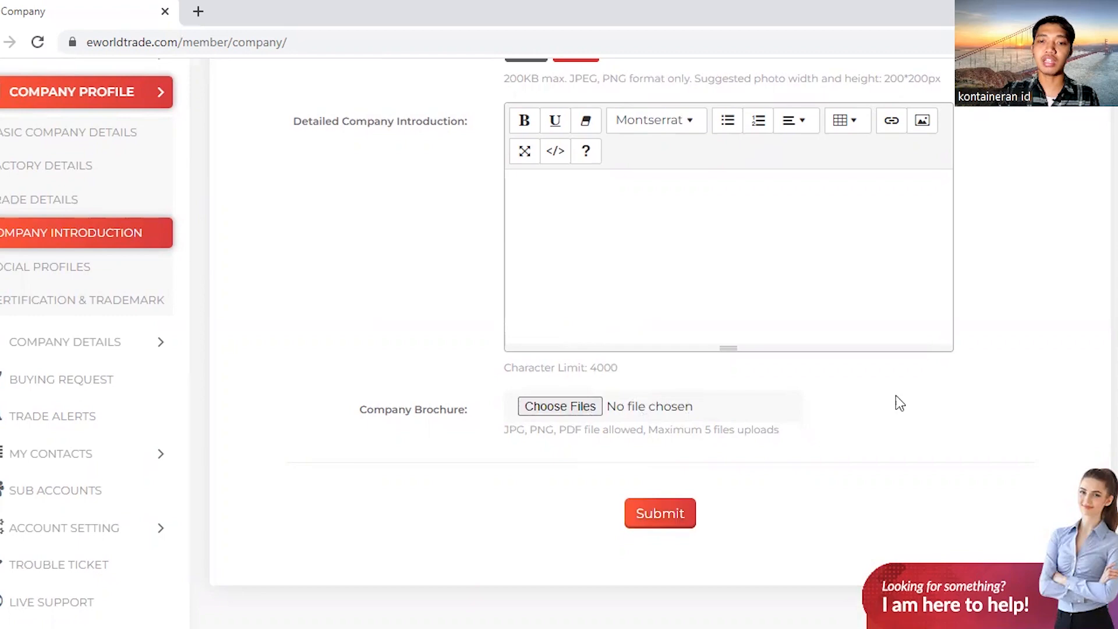
click(666, 519)
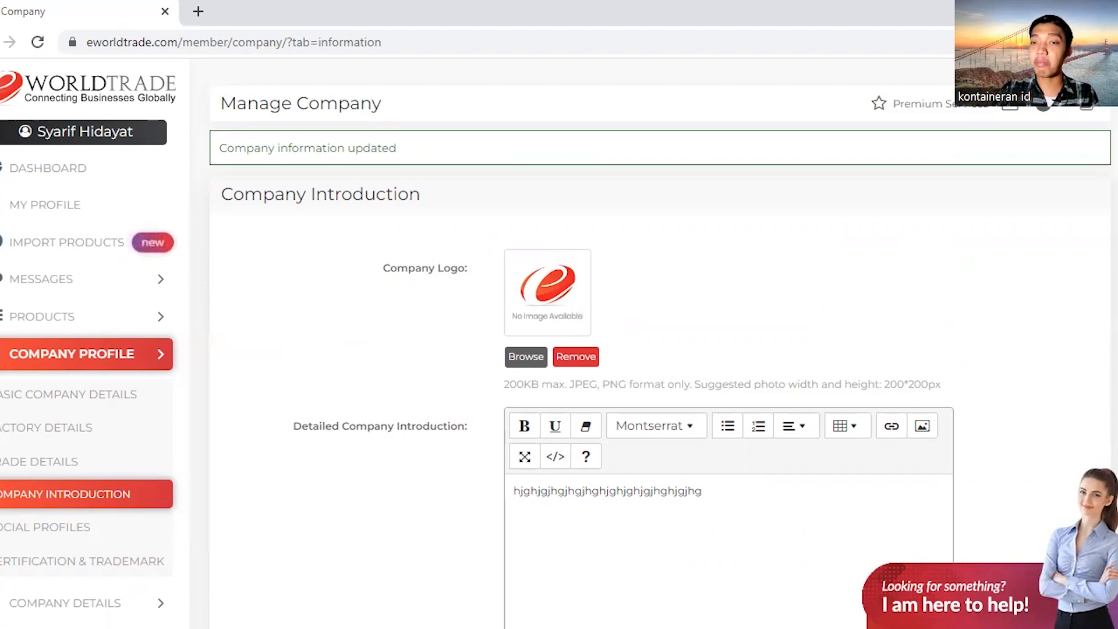
click(32, 316)
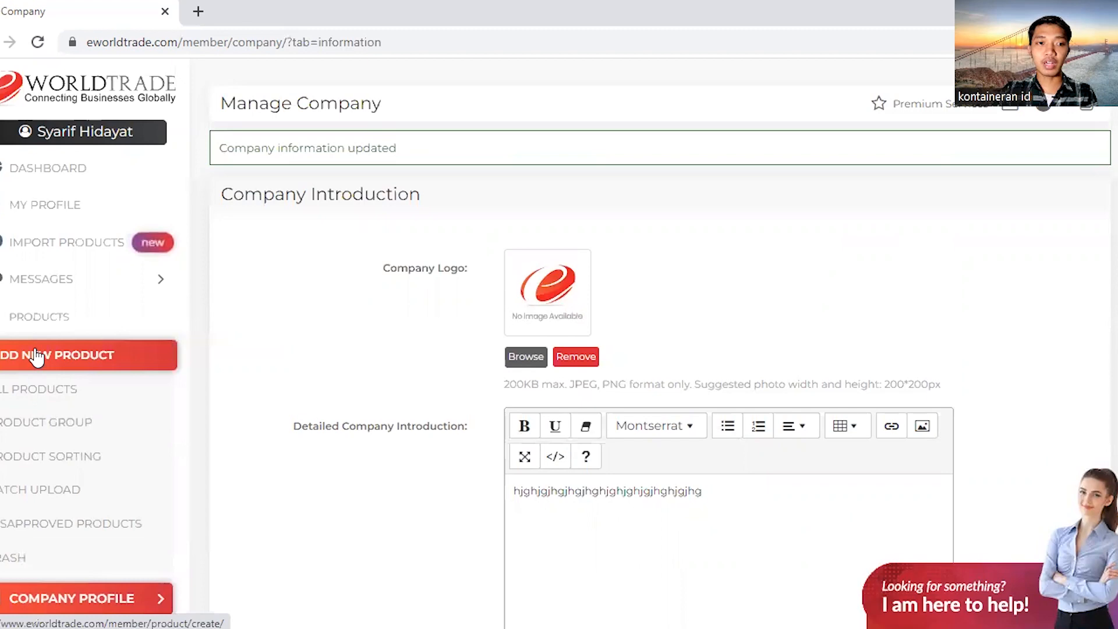
click(57, 317)
Add a new product, searching categories for 'Coffee' and choosing Arabica Coffee Beans
click(57, 318)
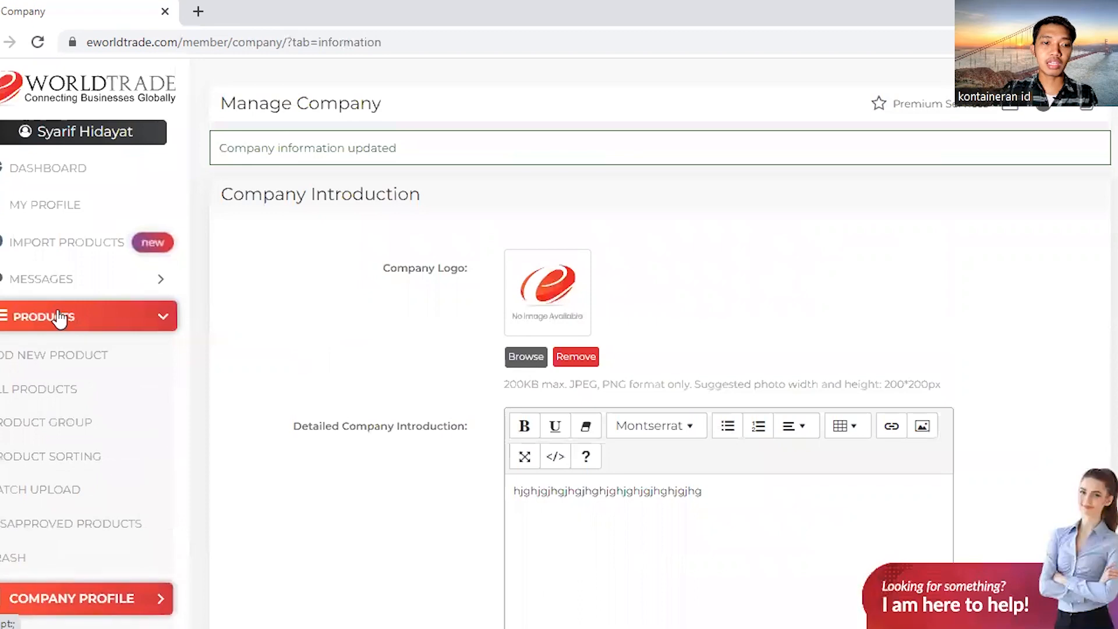
click(51, 361)
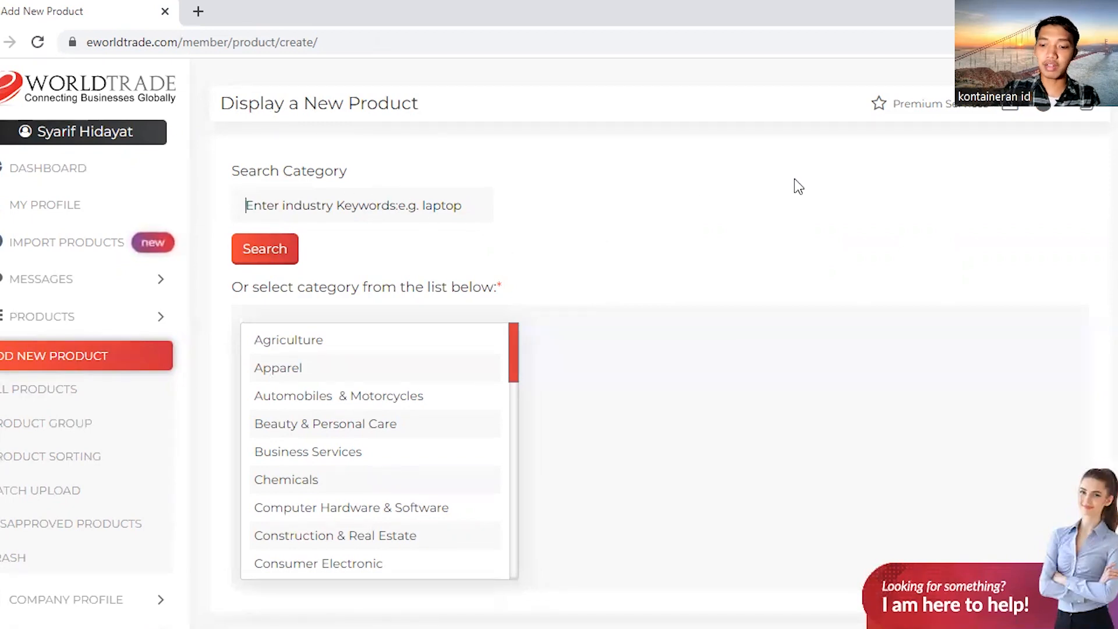
text(Pa)
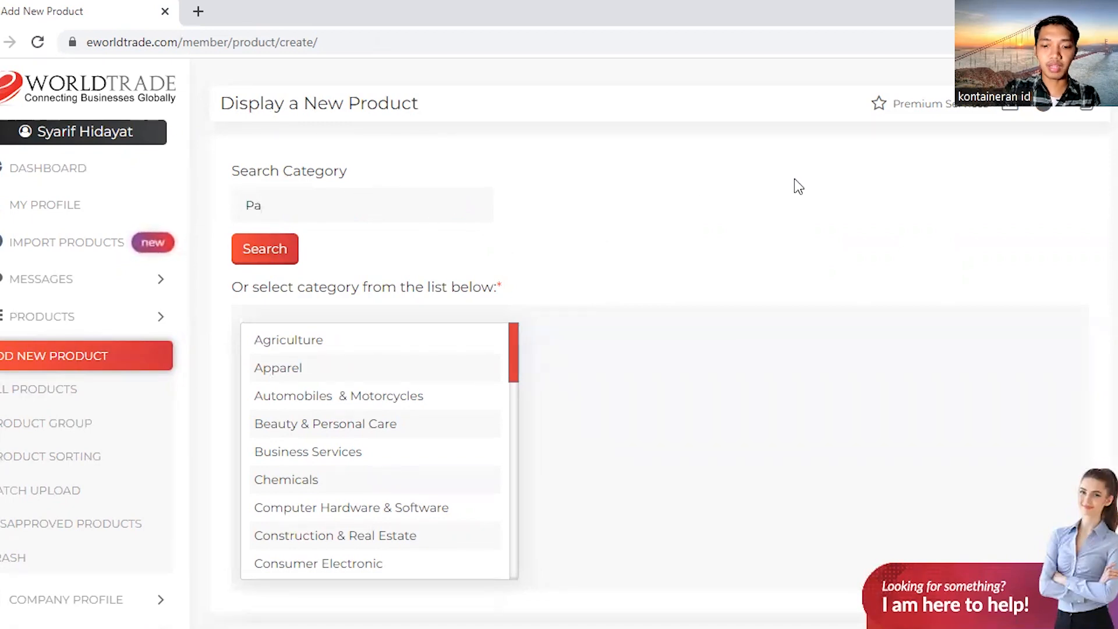
text(lm)
key(BackSpace)
key(BackSpace)
key(BackSpace)
key(BackSpace)
text(Coffee)
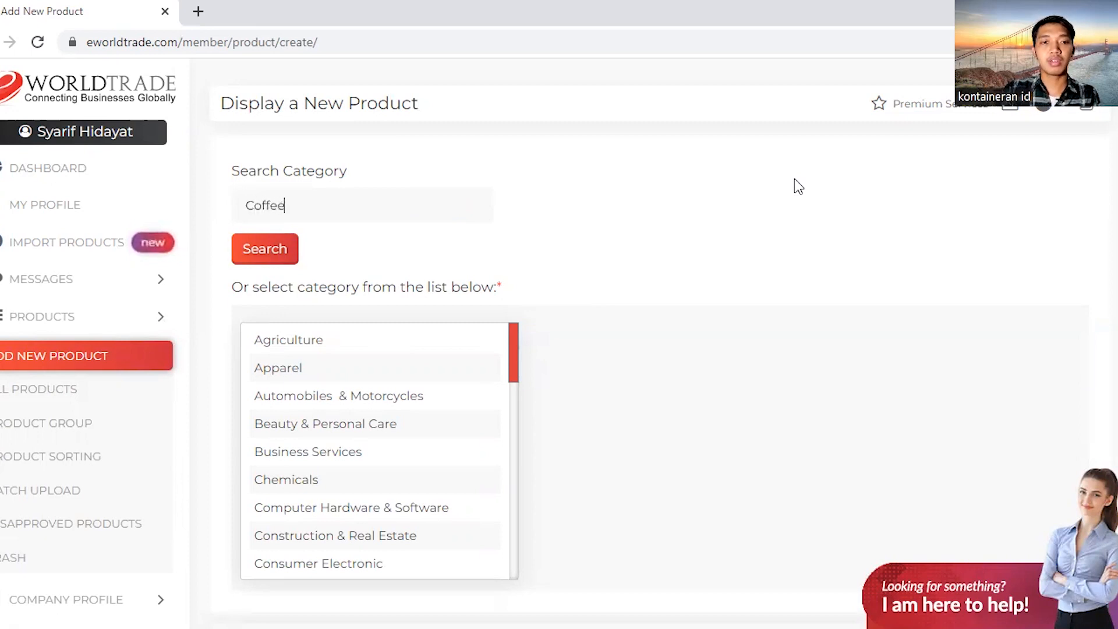
click(286, 251)
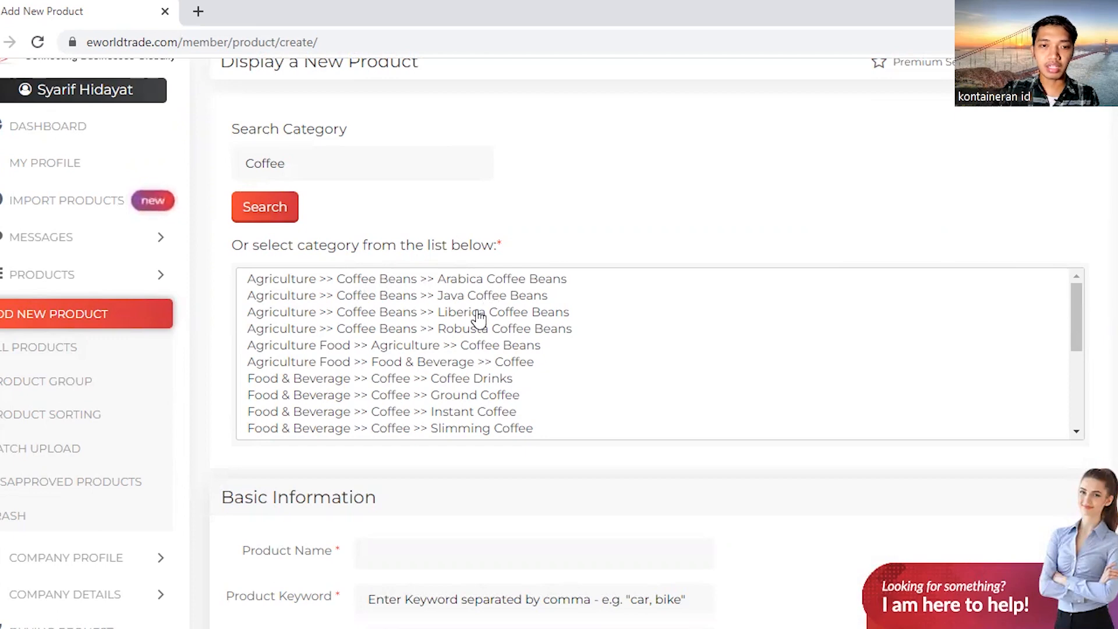
click(385, 285)
scroll(558, 167, down, 4)
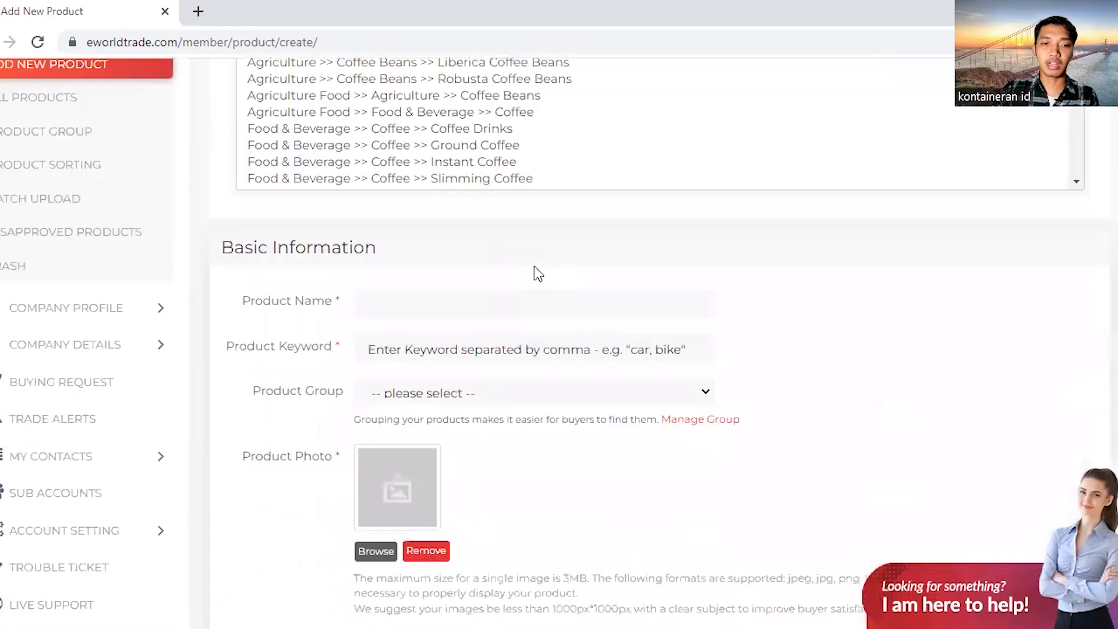
scroll(534, 267, down, 2)
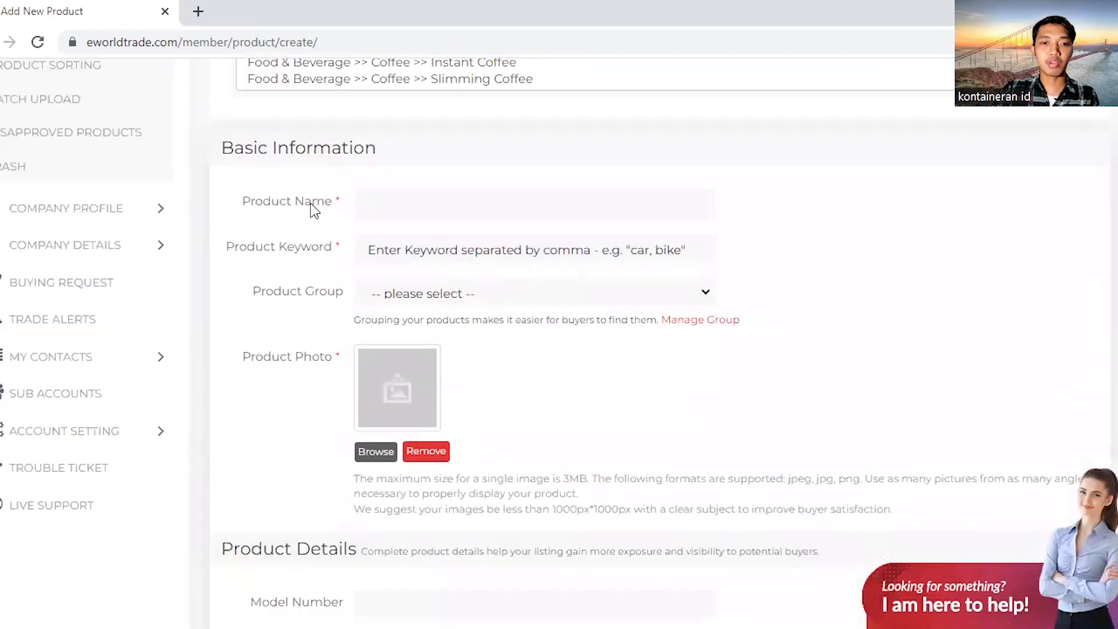
click(494, 209)
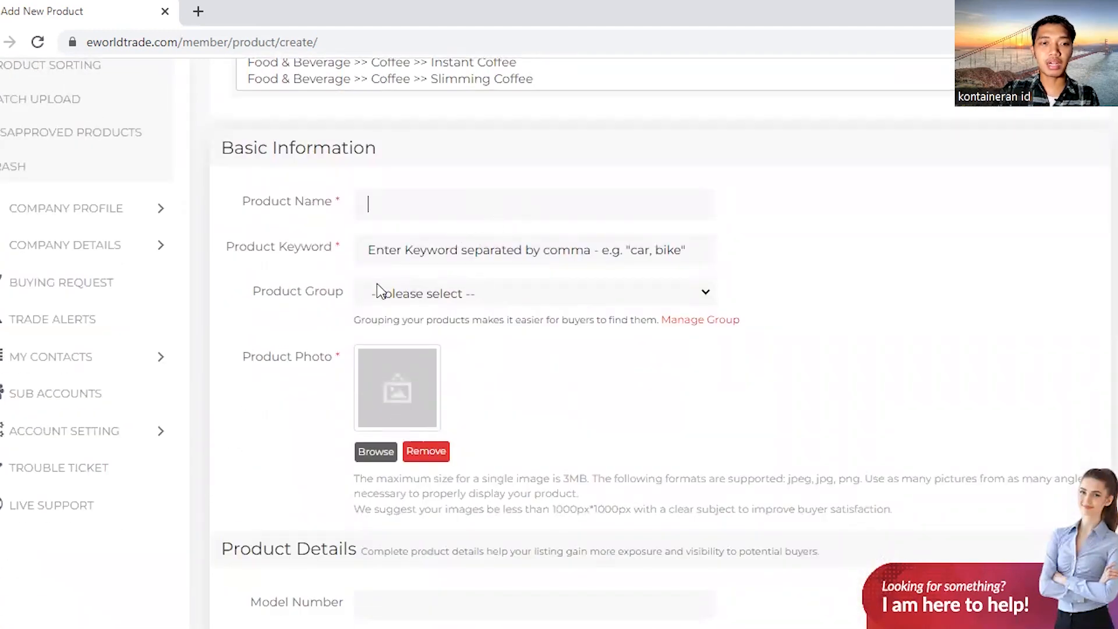
scroll(429, 275, down, 2)
scroll(430, 275, down, 5)
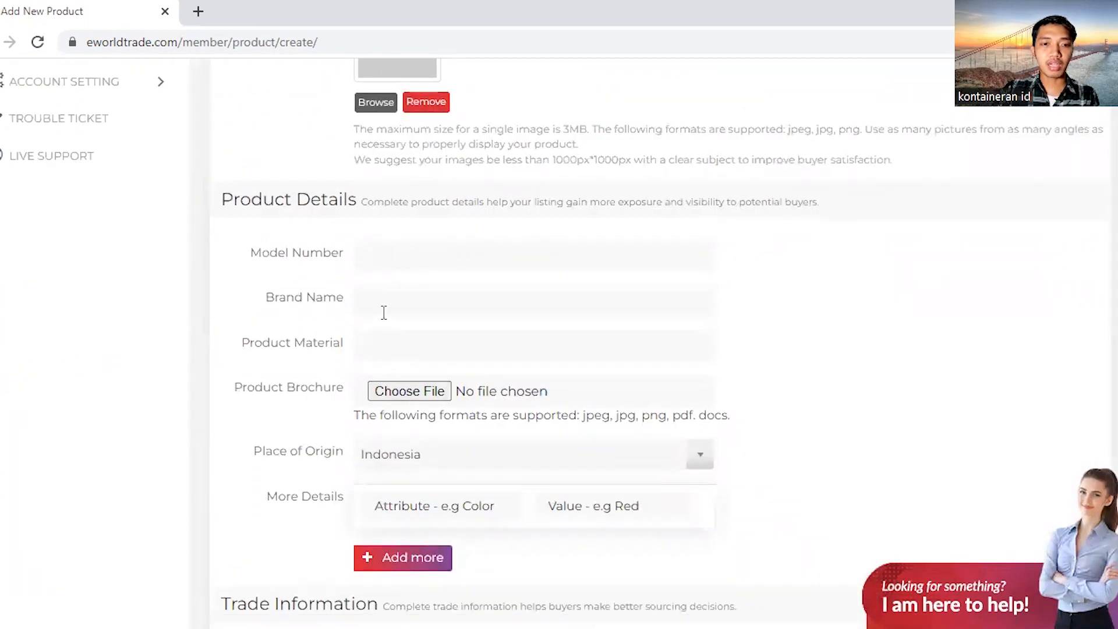
scroll(398, 335, down, 3)
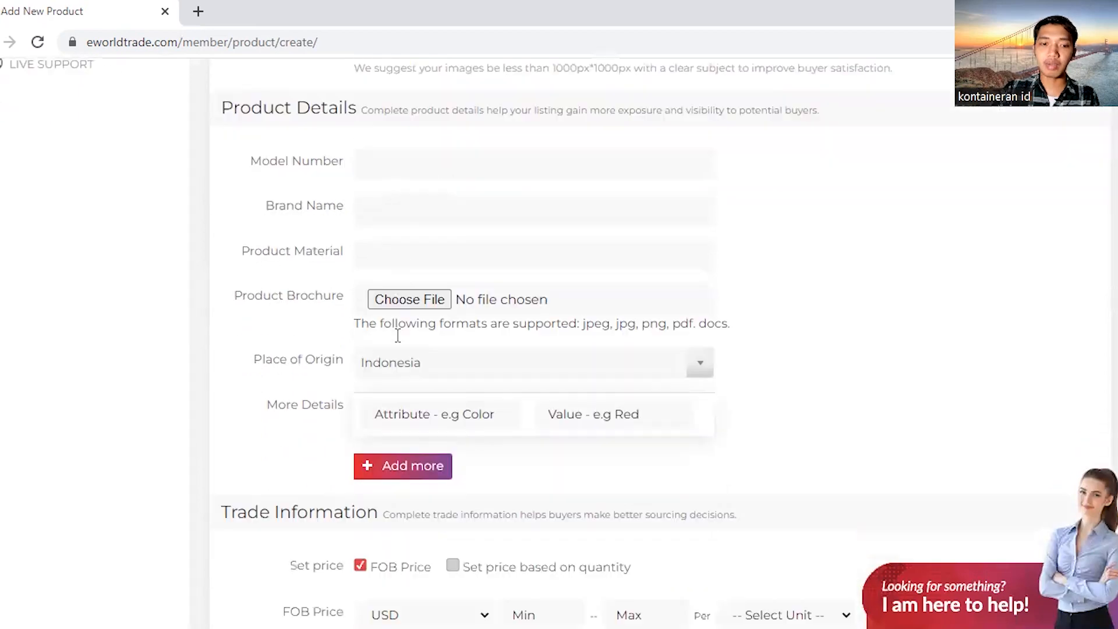
scroll(372, 300, down, 3)
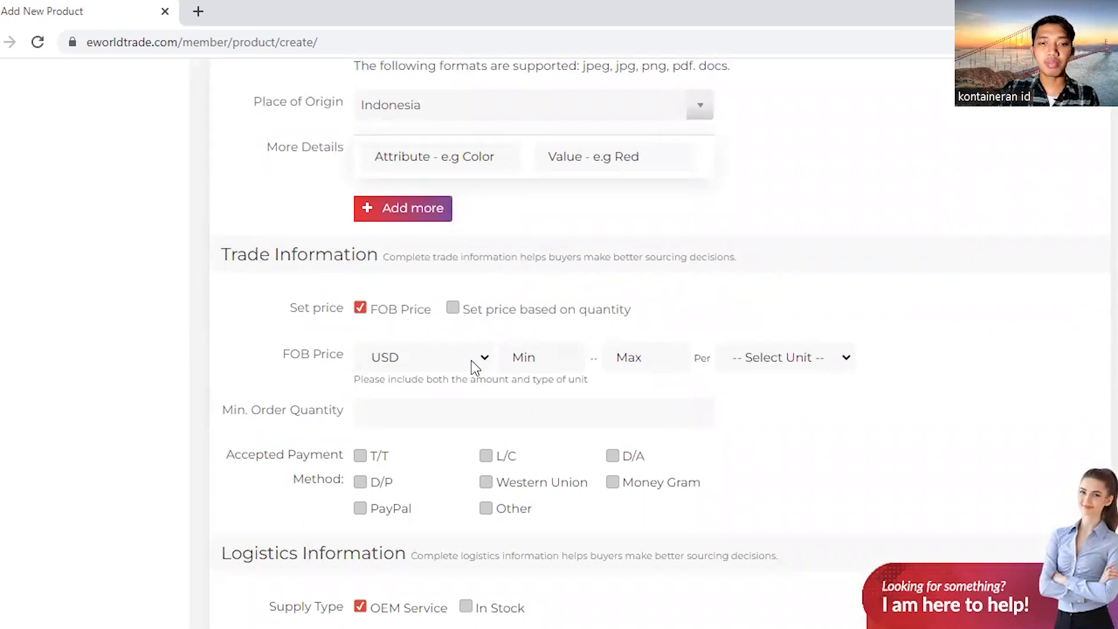
Set the FOB price to USD 7000–9000 per Ton
click(421, 357)
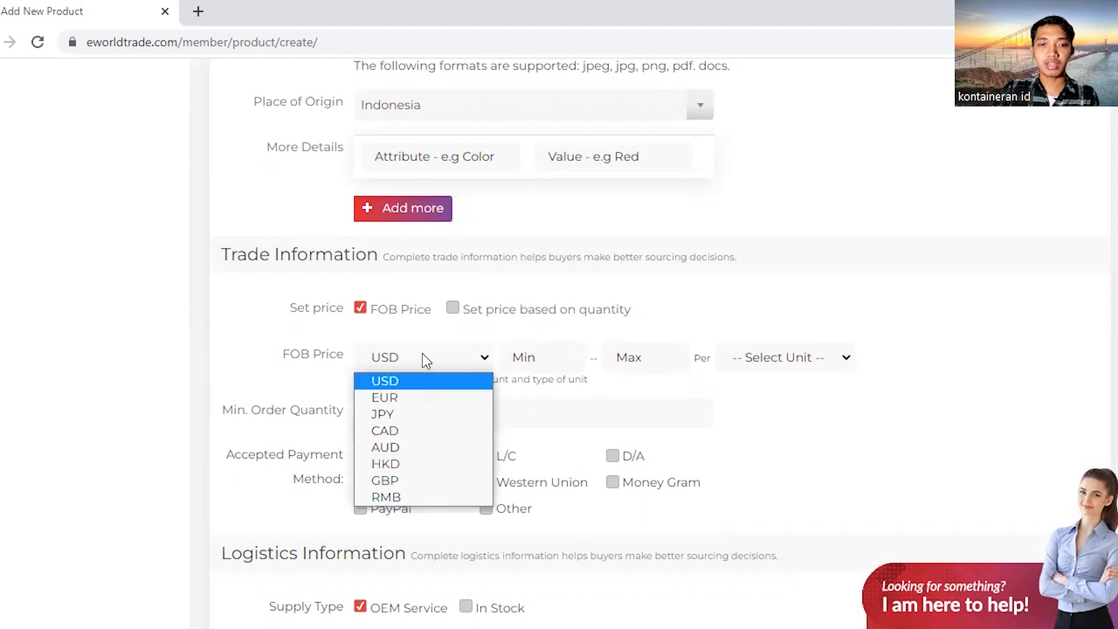
click(423, 358)
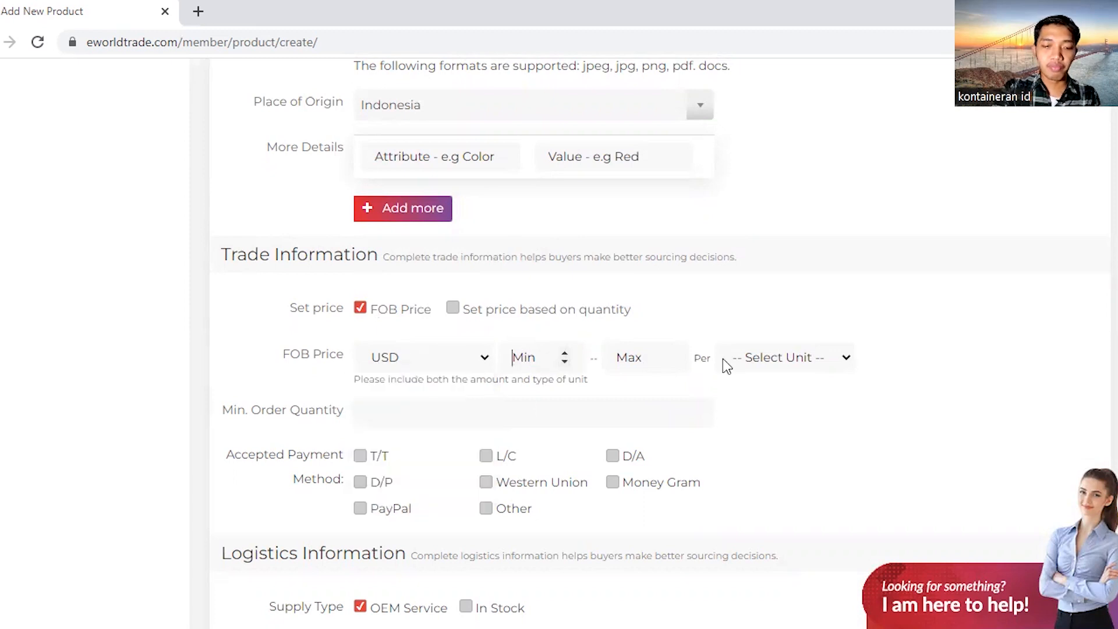
text(7000)
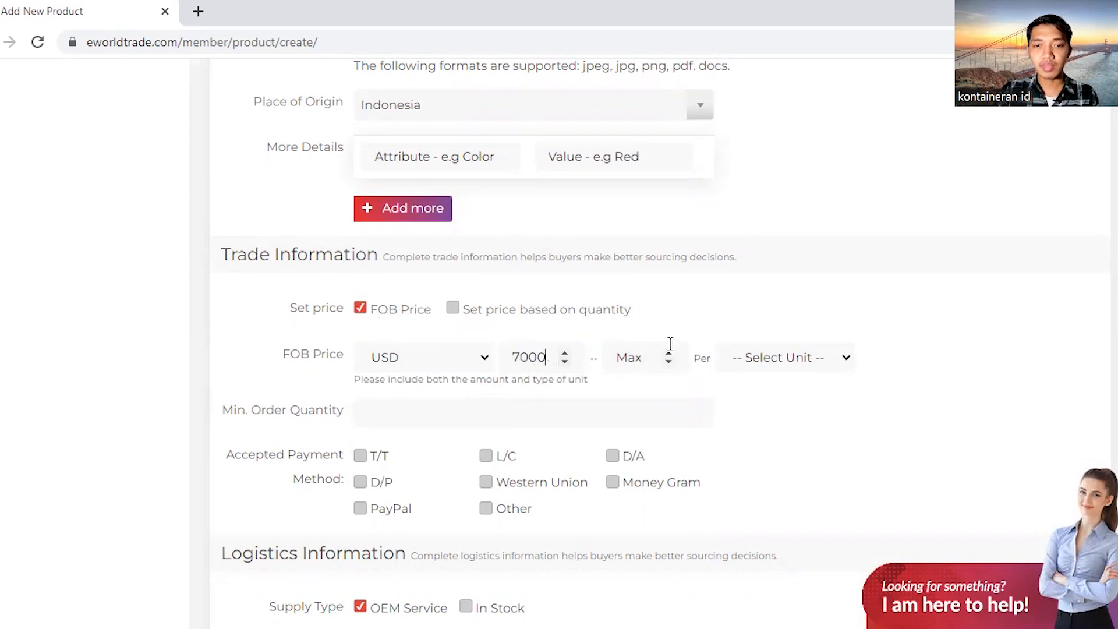
click(649, 357)
text(9000)
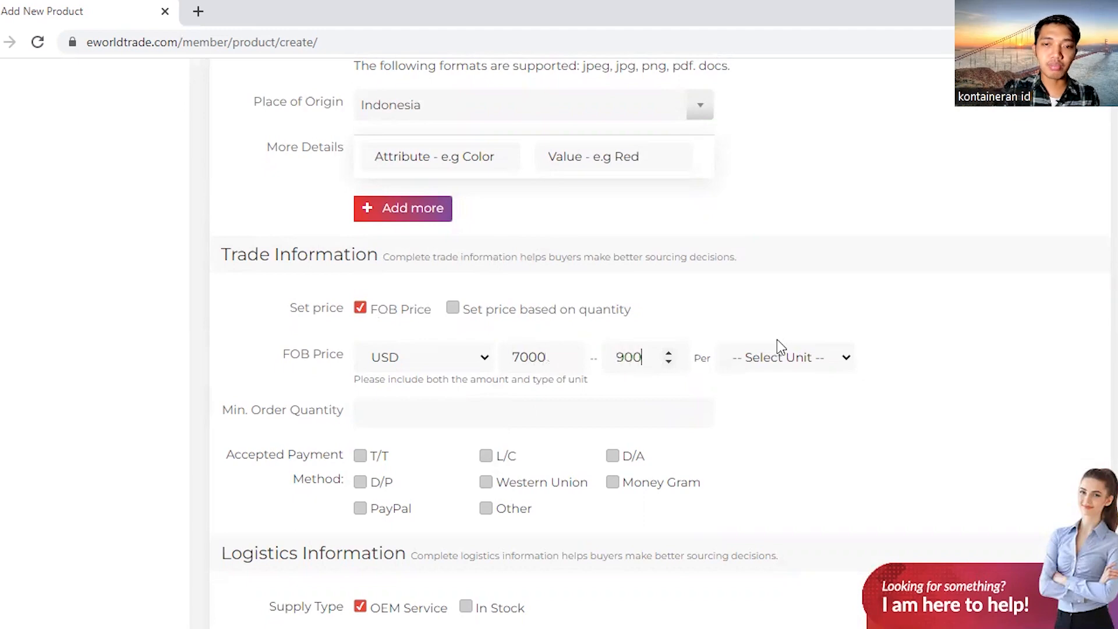
click(783, 363)
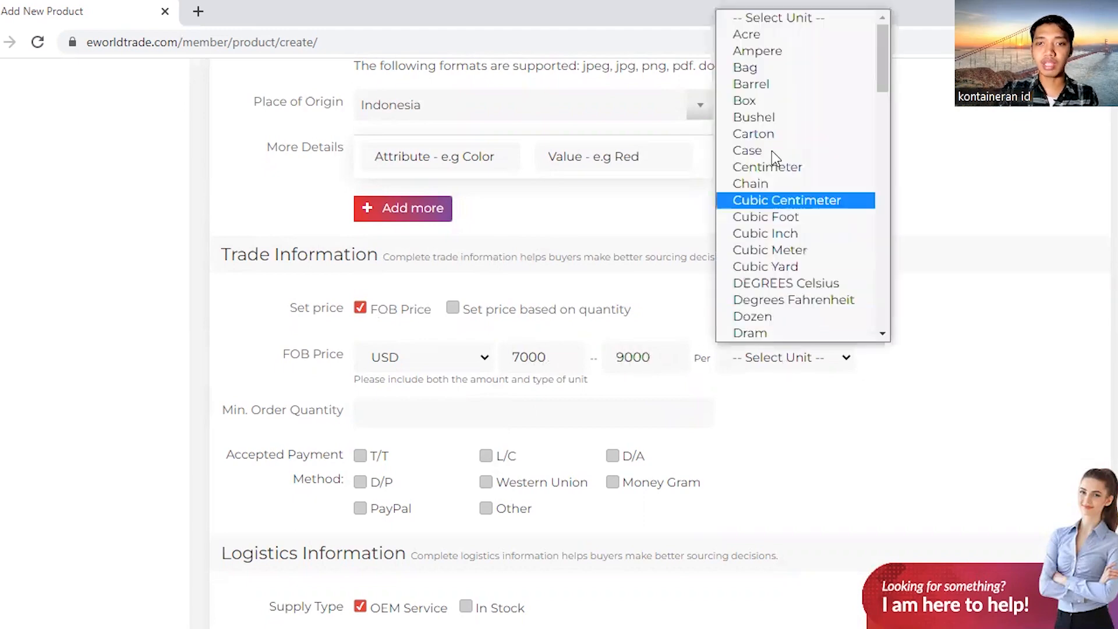
scroll(775, 117, down, 10)
scroll(774, 120, down, 10)
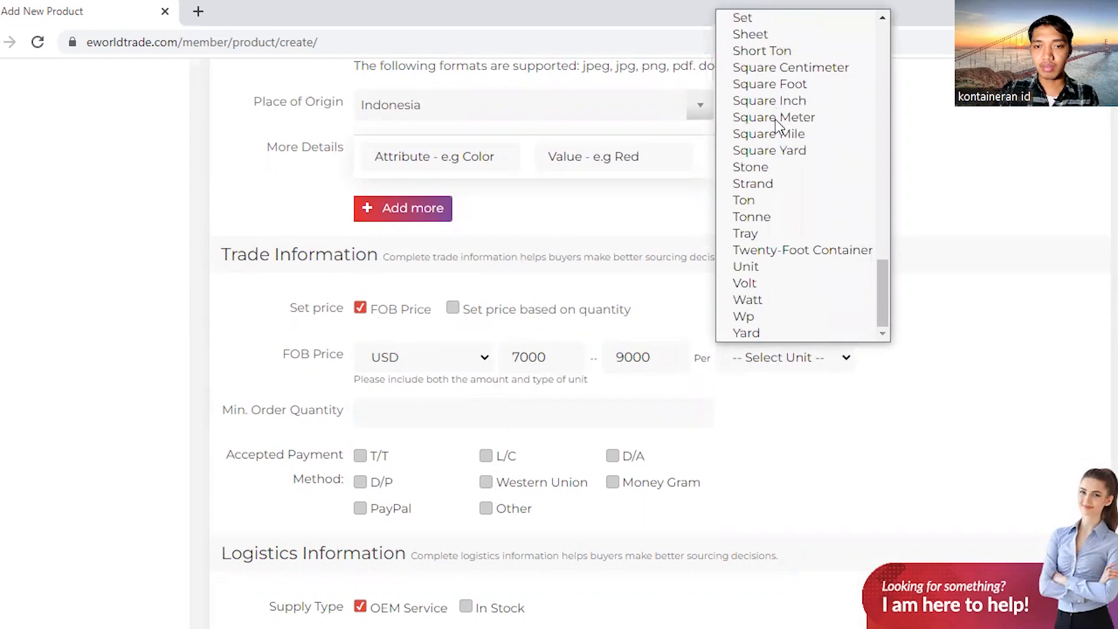
click(775, 200)
Accept T/T and L/C as the product's payment methods
scroll(825, 200, down, 3)
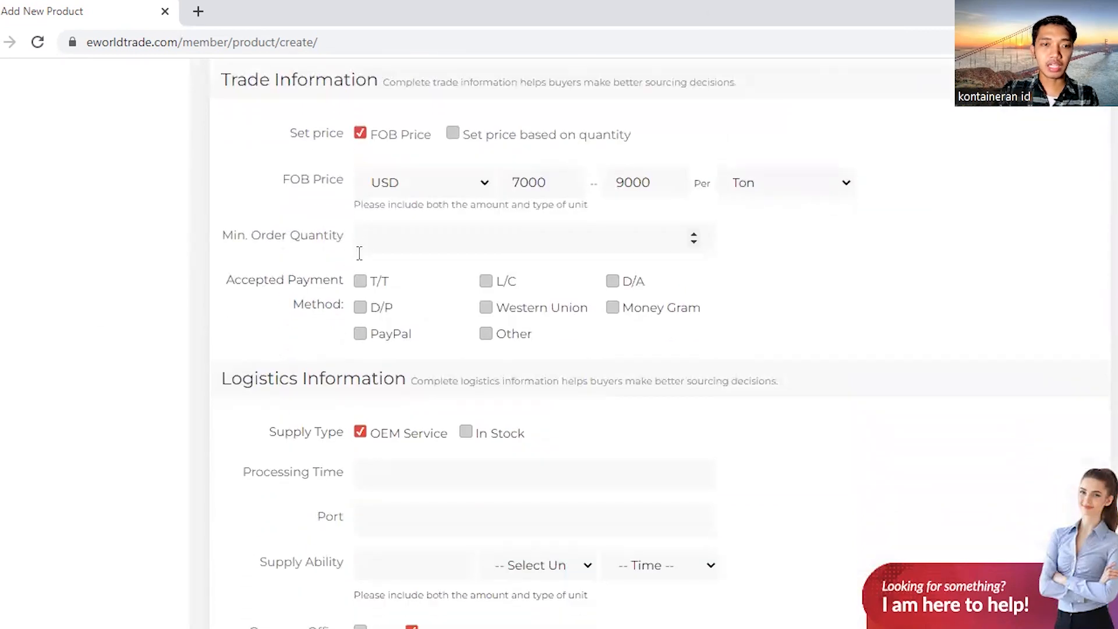
click(359, 283)
click(487, 282)
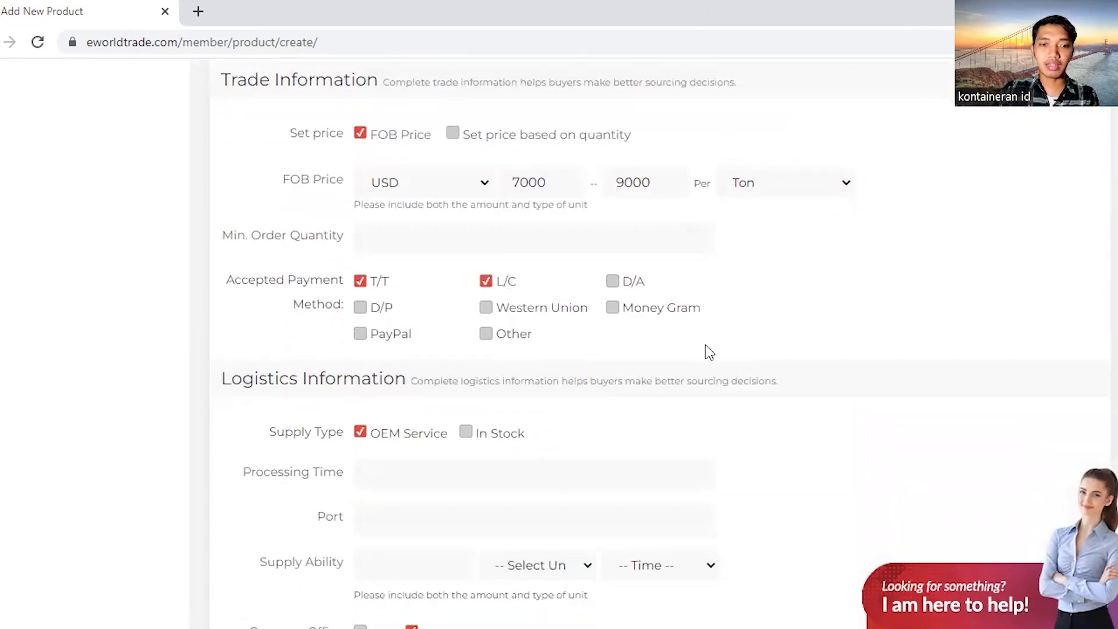
scroll(743, 347, down, 2)
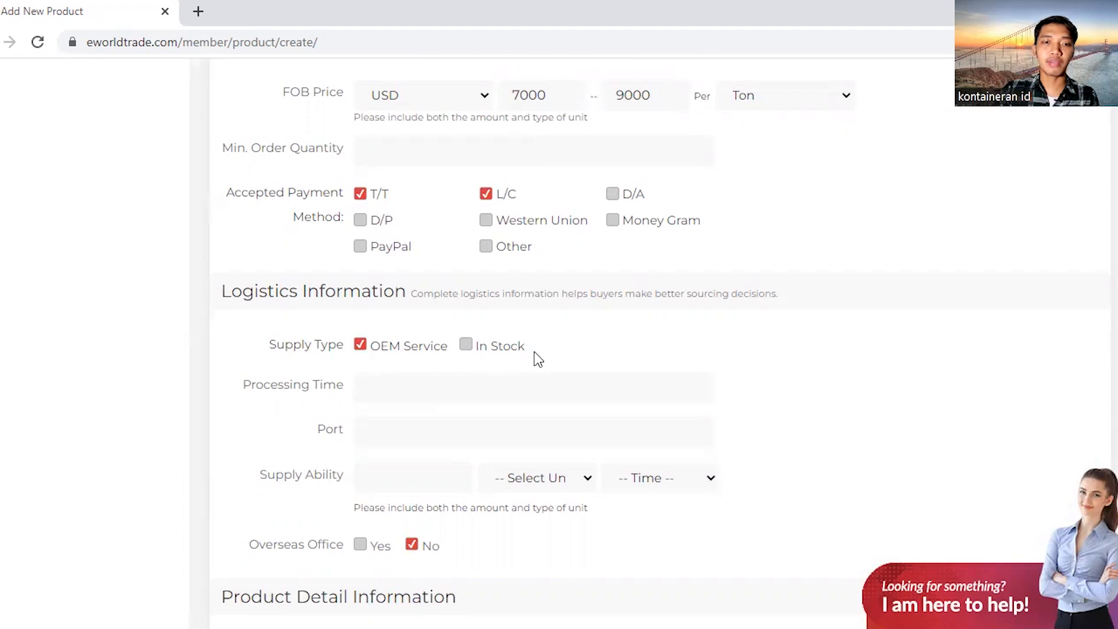
scroll(534, 352, down, 1)
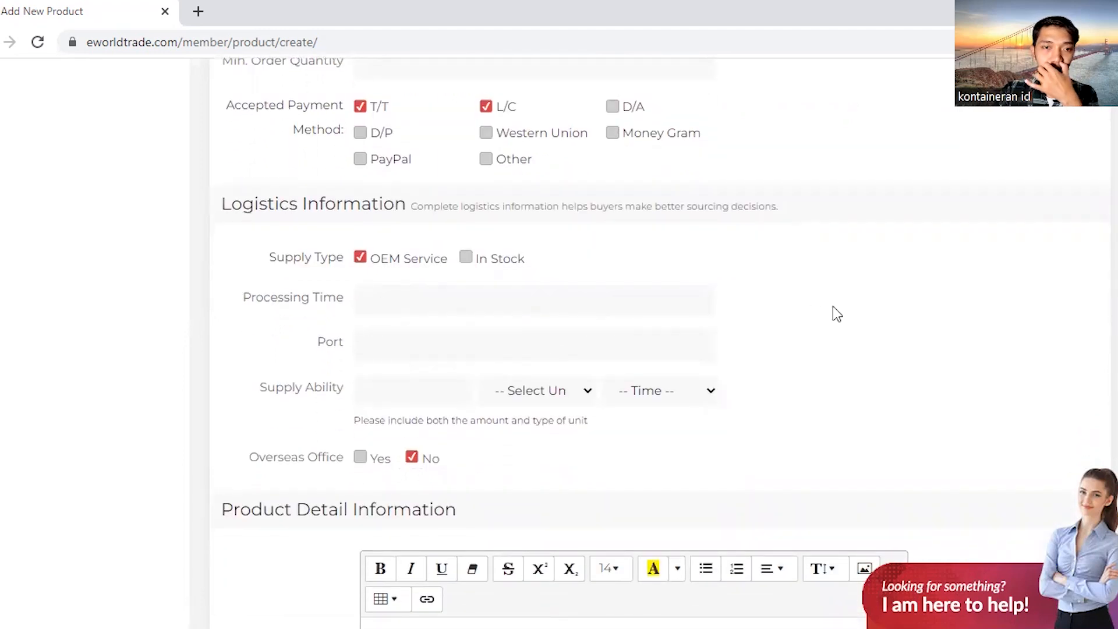
scroll(833, 307, down, 2)
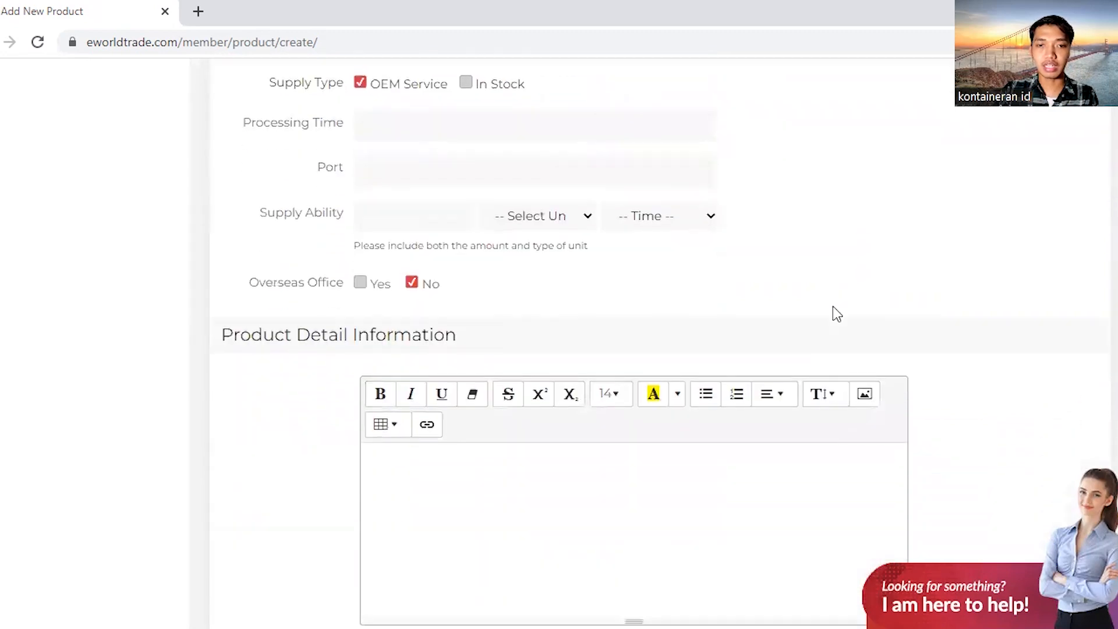
scroll(913, 274, down, 1)
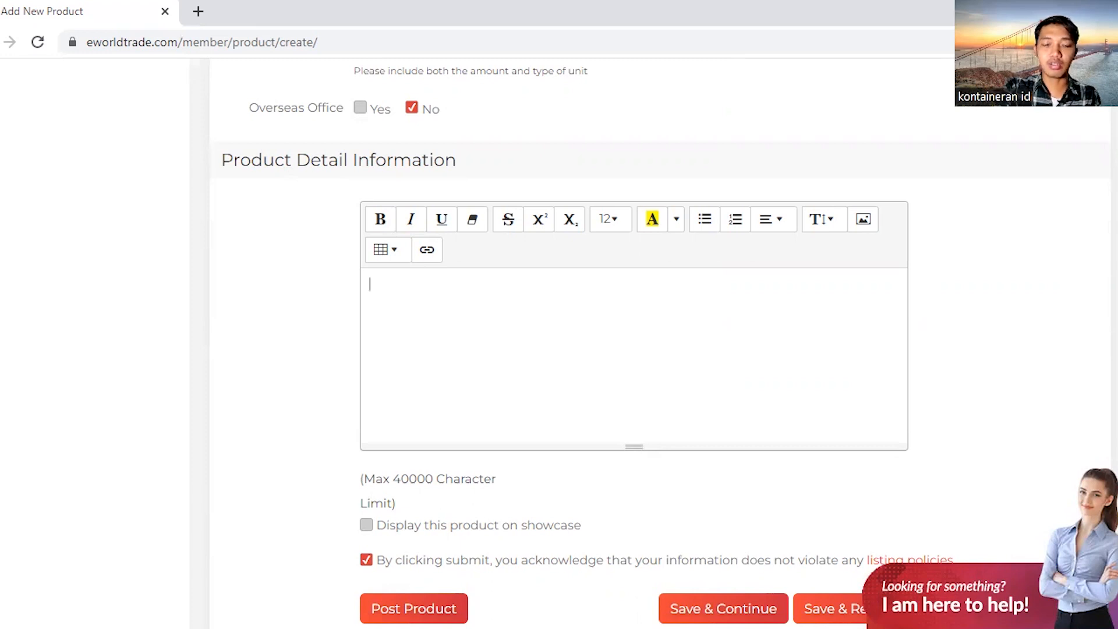
Write 'arabica coffee bean java ijen' in the product detail, with 'moisture' on the next line
text(o)
key(BackSpace)
text(arabica coffee bean ja)
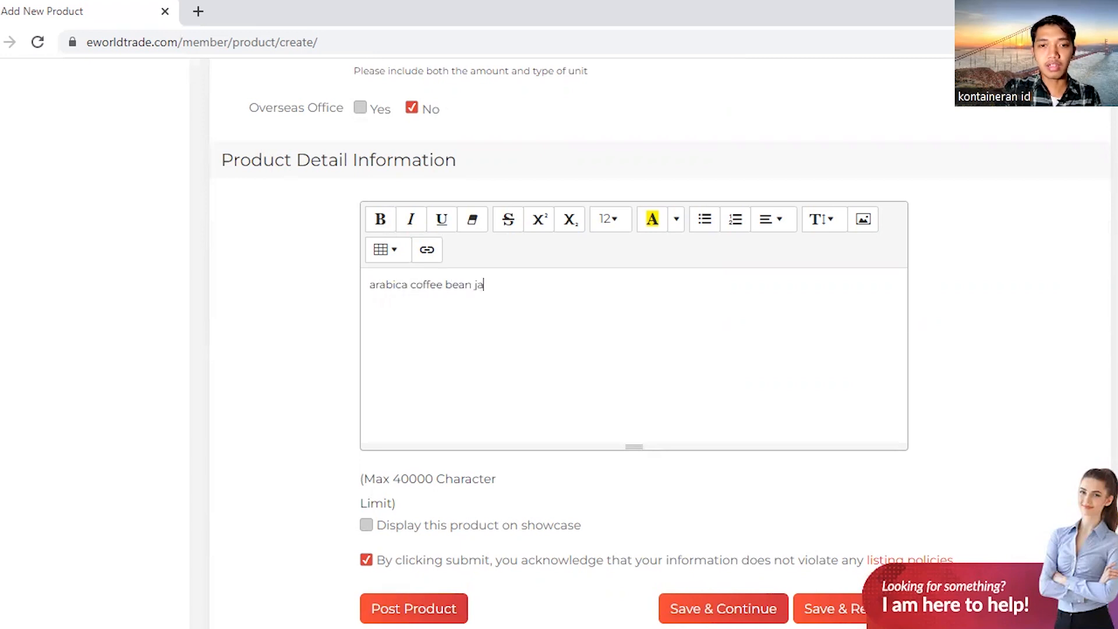
text(va ijen)
key(Return)
text(su)
key(BackSpace)
key(BackSpace)
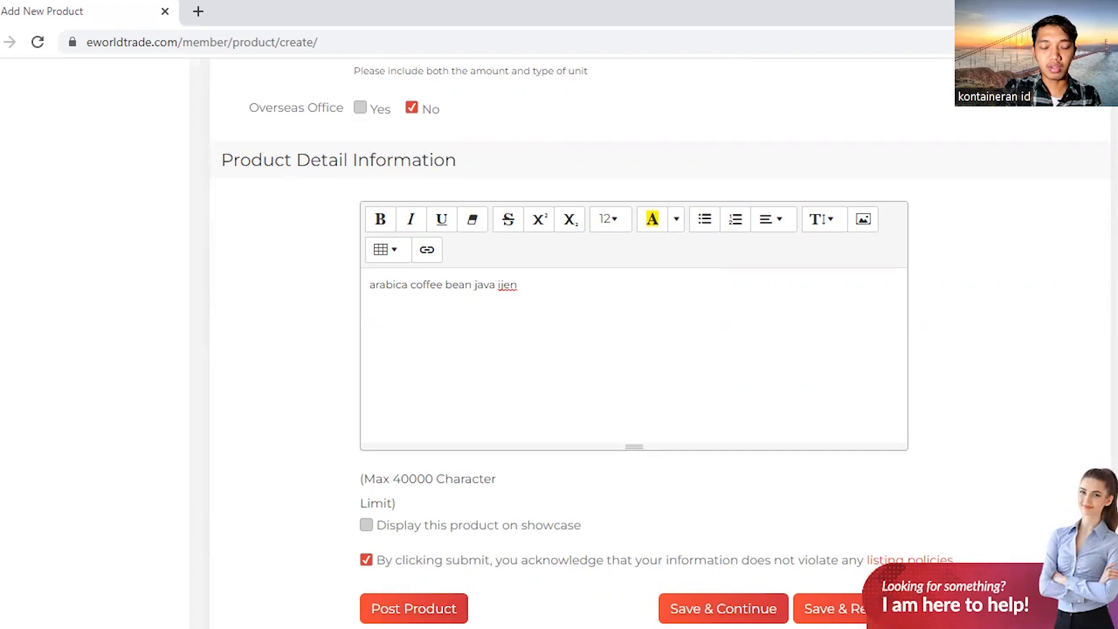
text(tu)
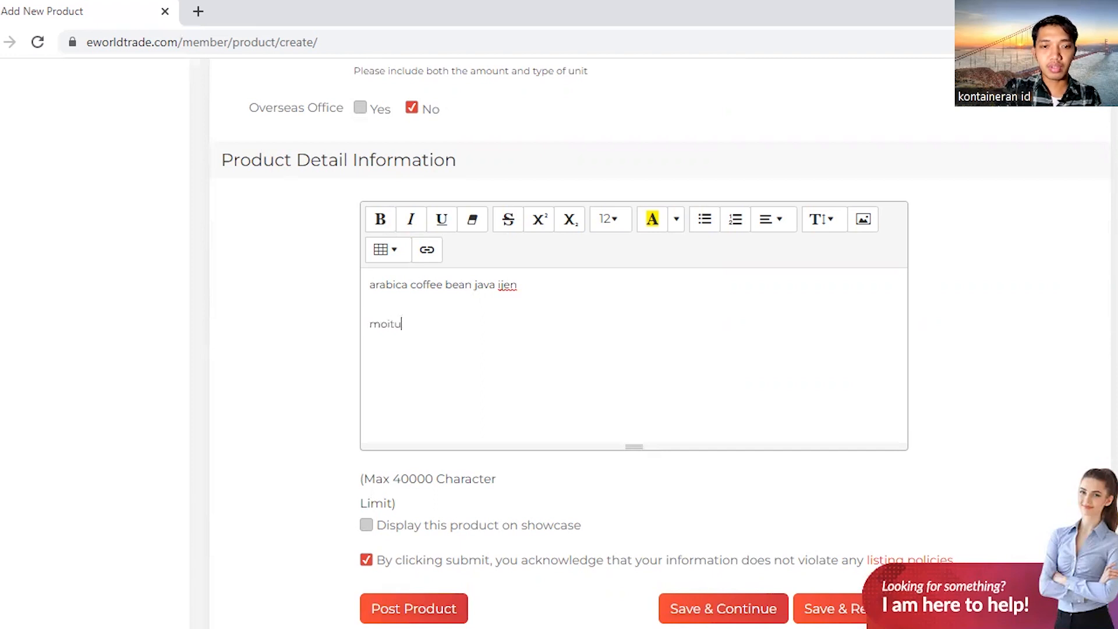
key(BackSpace)
key(BackSpace)
text(stur)
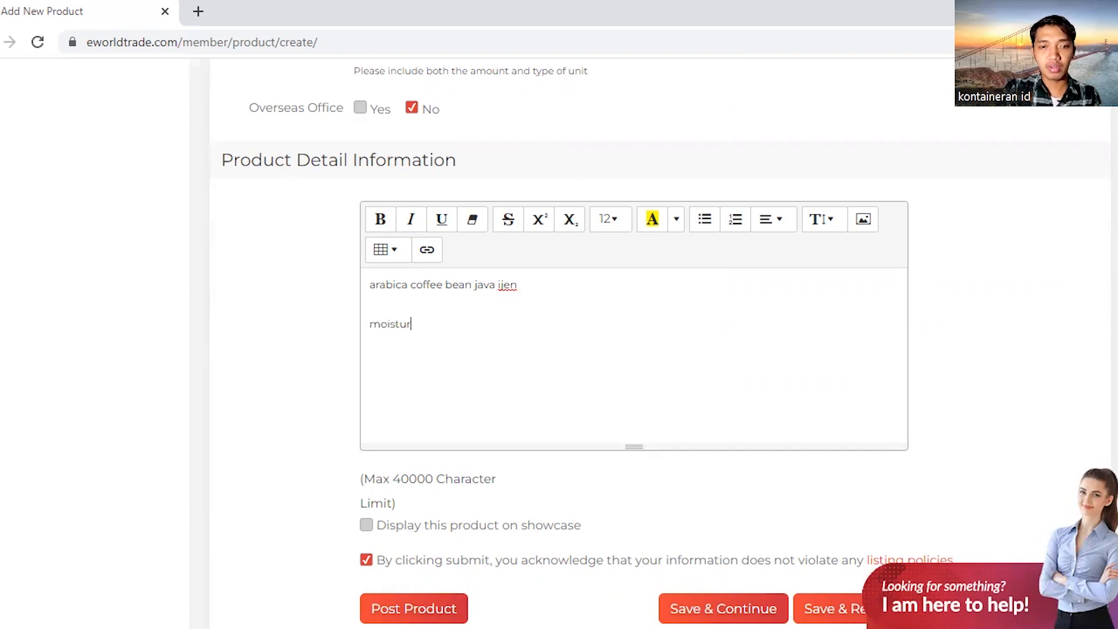
text(e 82)
key(BackSpace)
key(BackSpace)
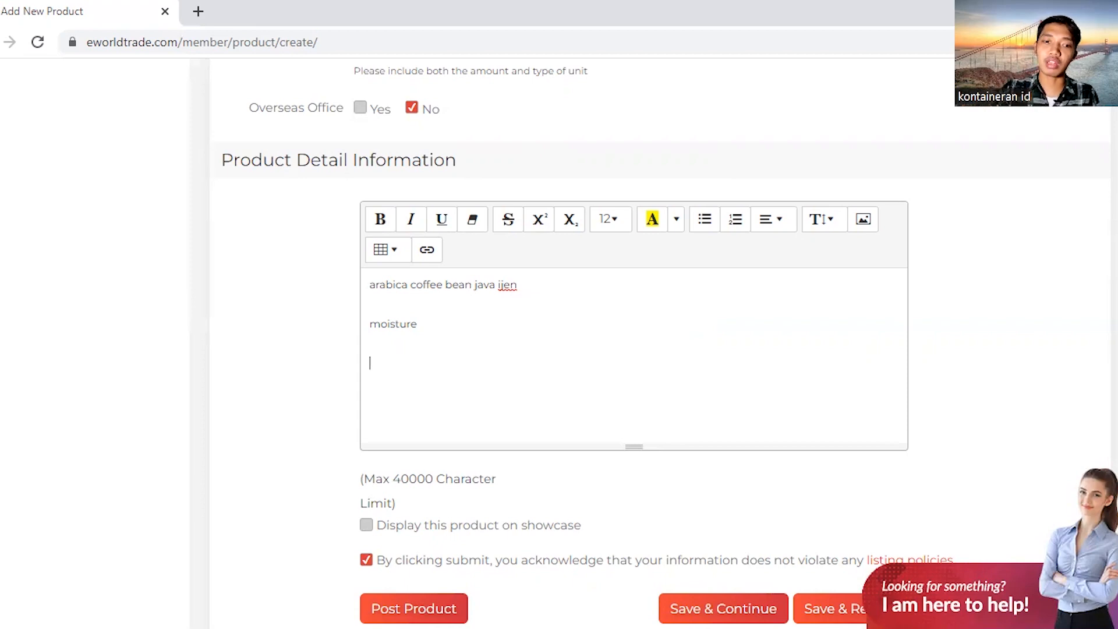
Display the coffee product on the showcase and post the listing
scroll(974, 388, down, 2)
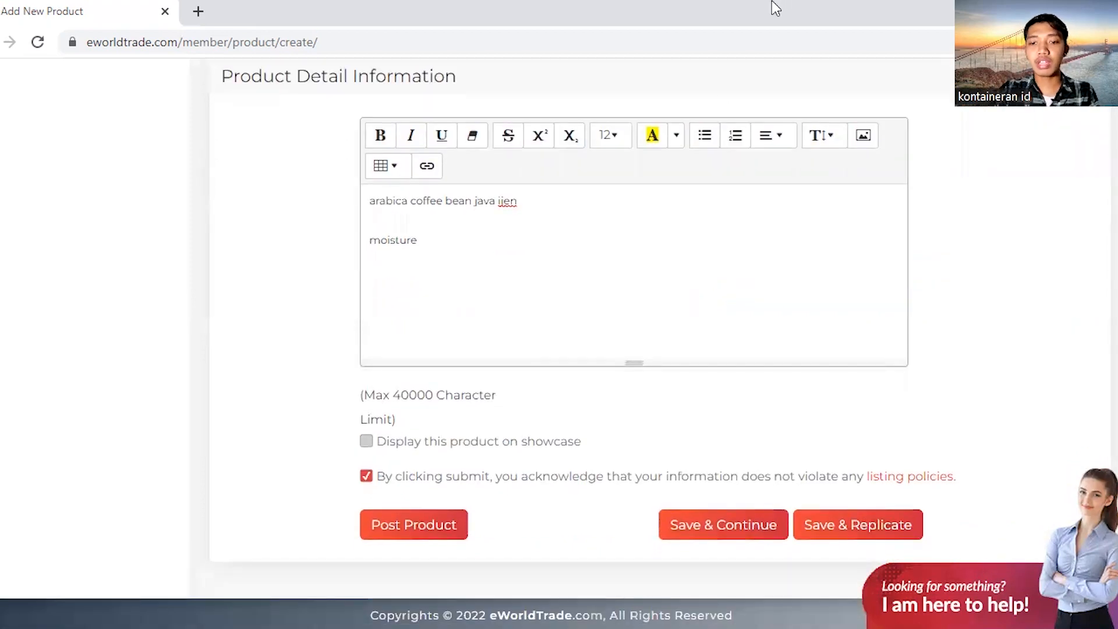
click(393, 322)
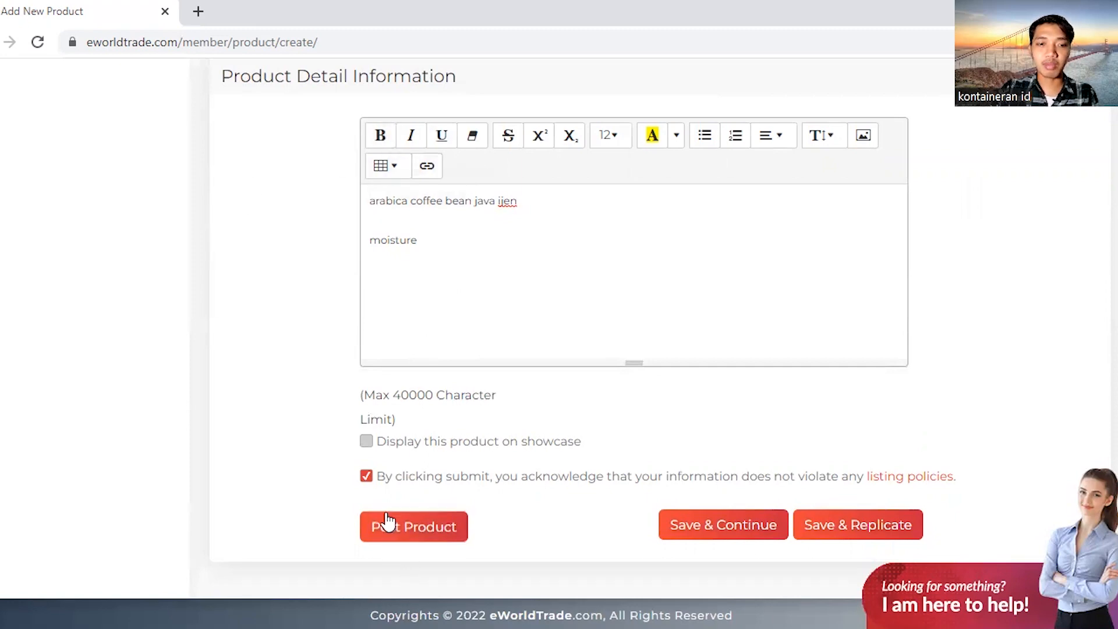
click(367, 443)
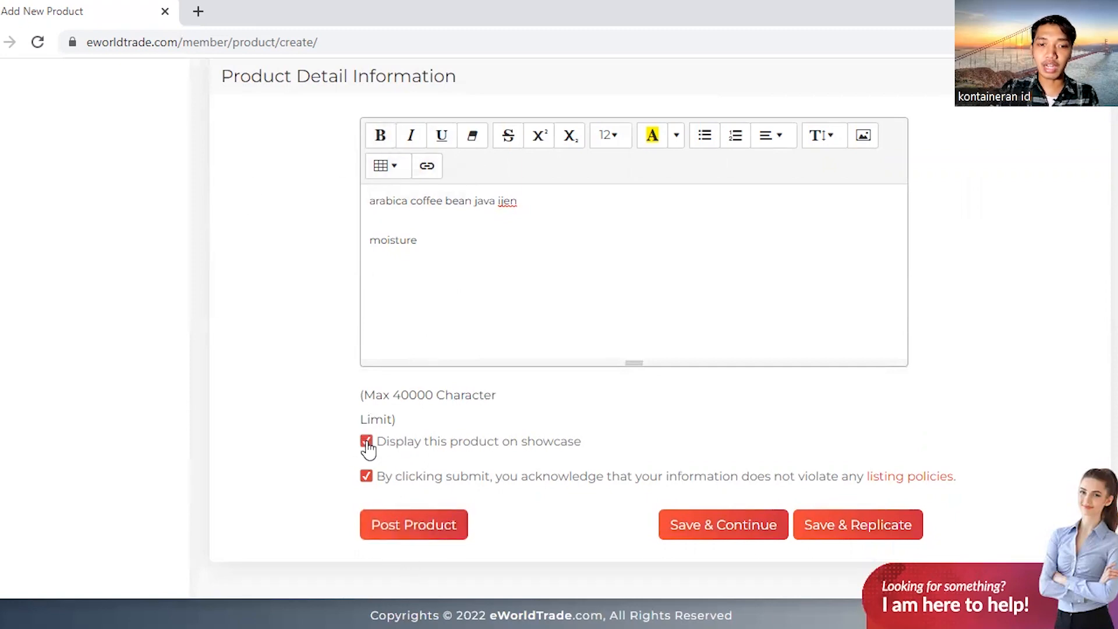
click(428, 531)
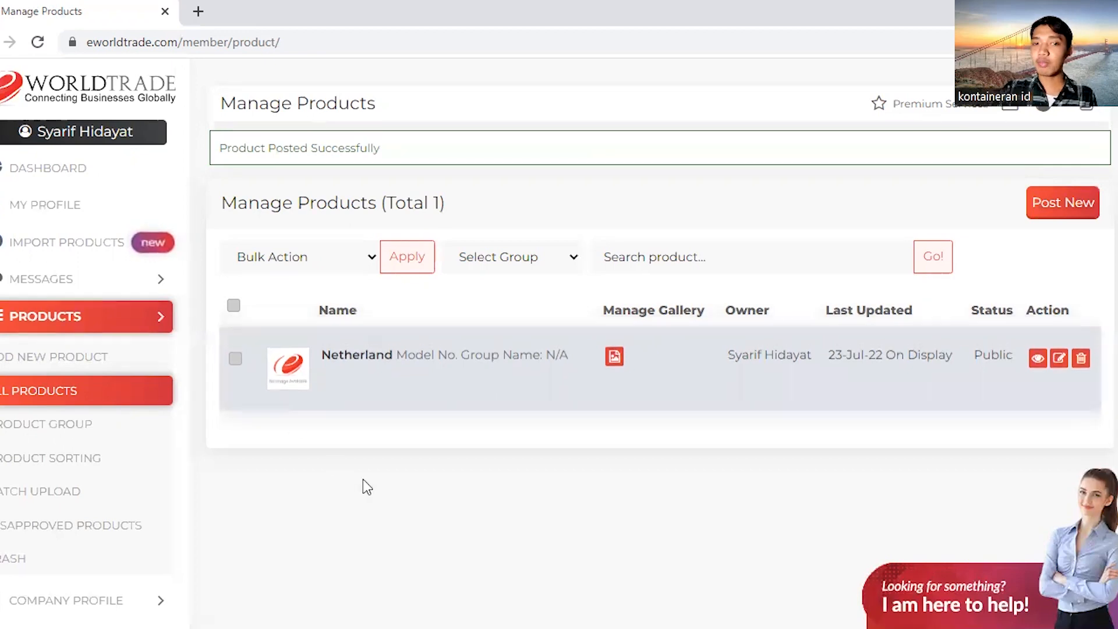
scroll(308, 320, down, 5)
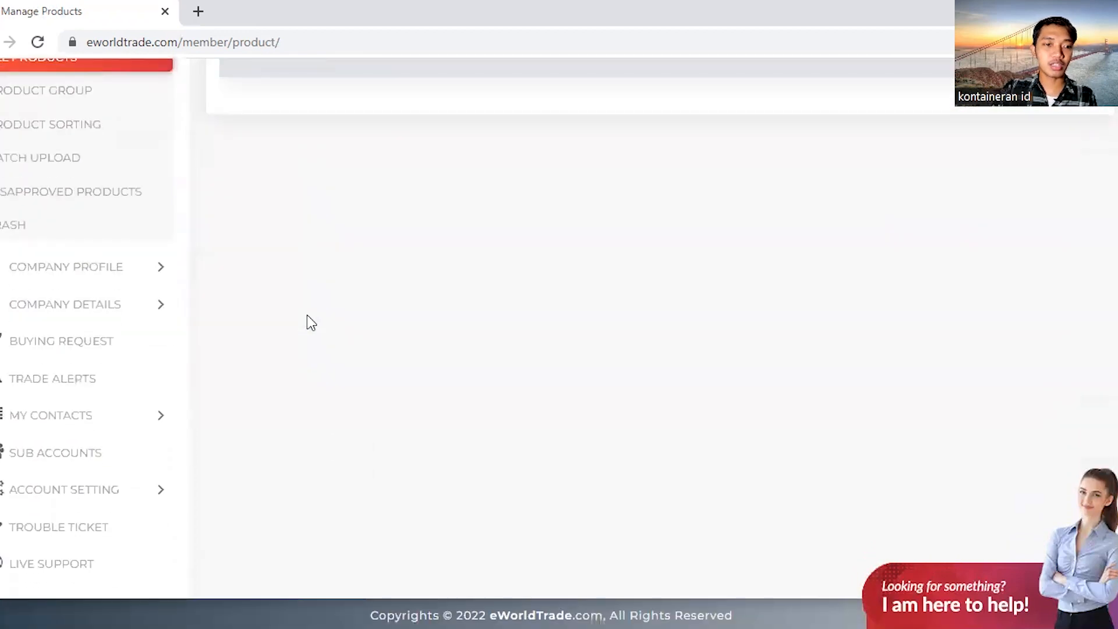
scroll(313, 321, up, 5)
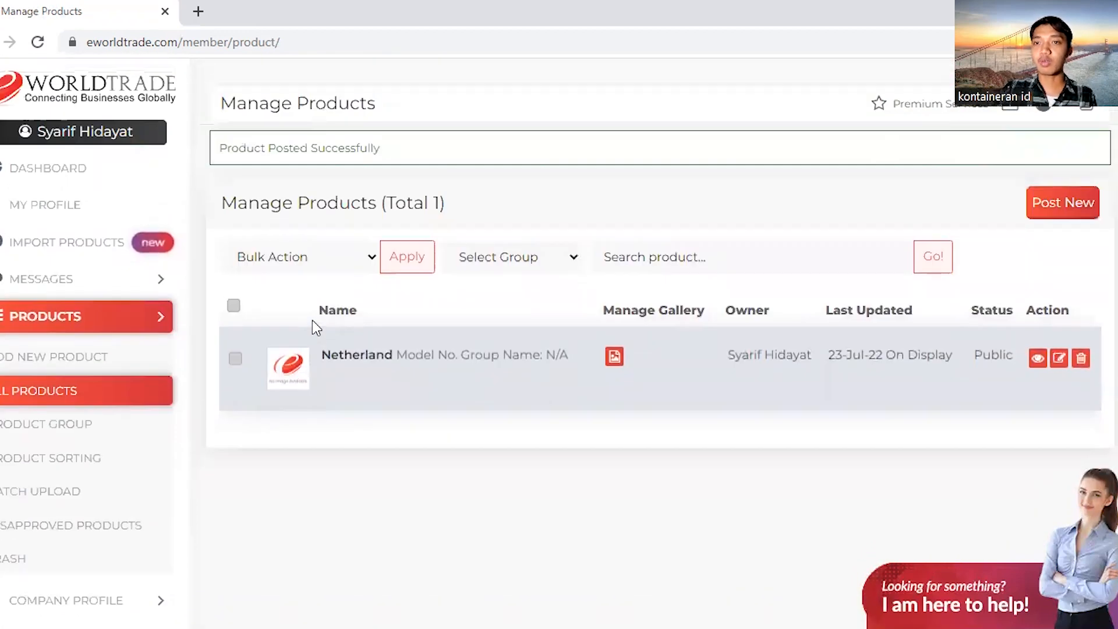